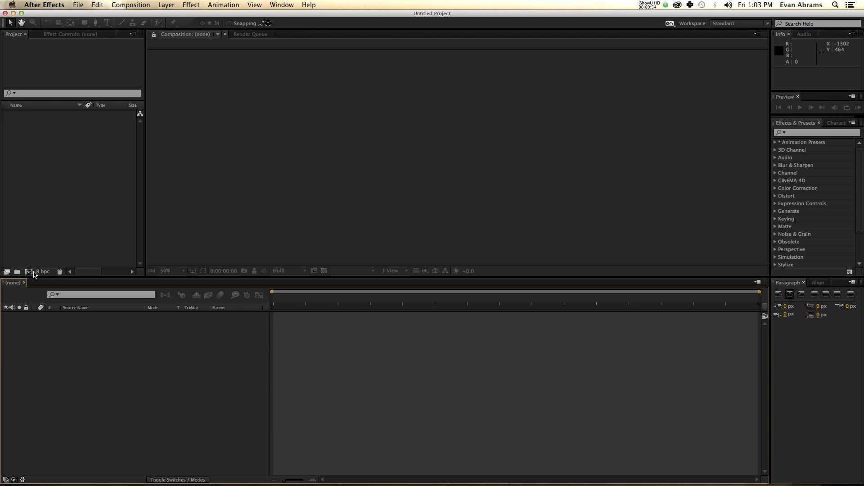
Step: Create a 30-second 1920 x 1080 composition at 29.97 fps and add a composition-size orange solid to it
{"action": "left_click", "coordinate": [33, 273]}
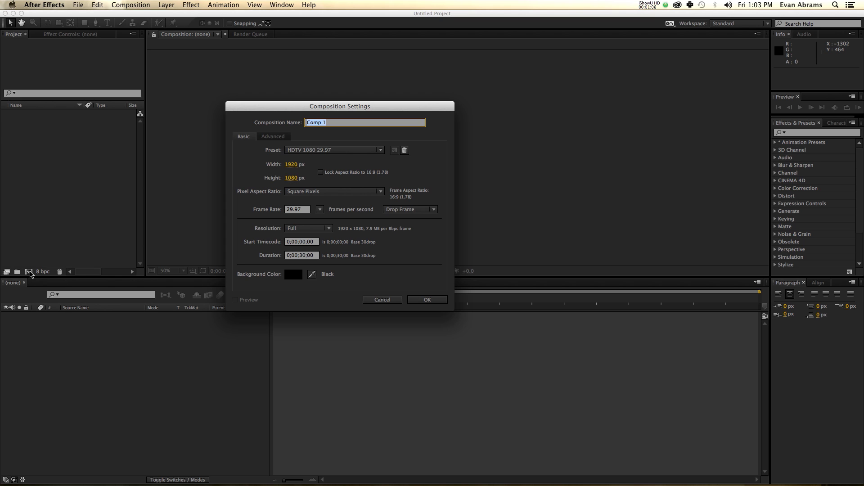
{"action": "right_click", "coordinate": [218, 373]}
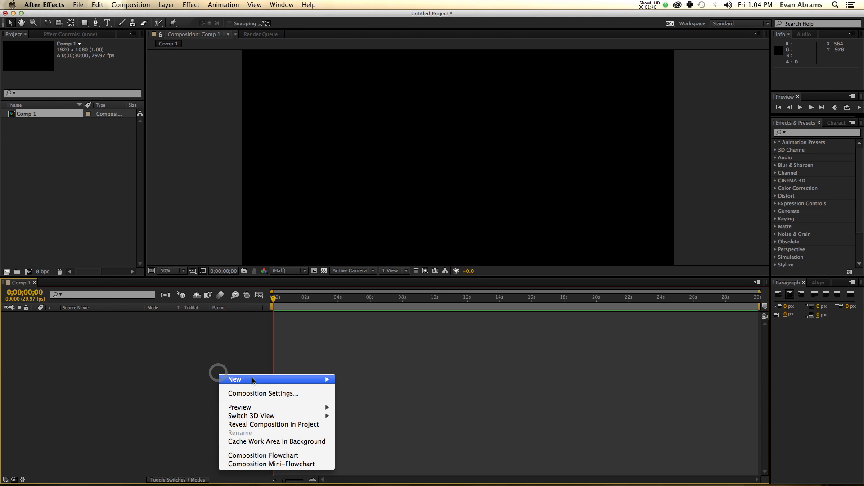
{"action": "mouse_move", "coordinate": [270, 379]}
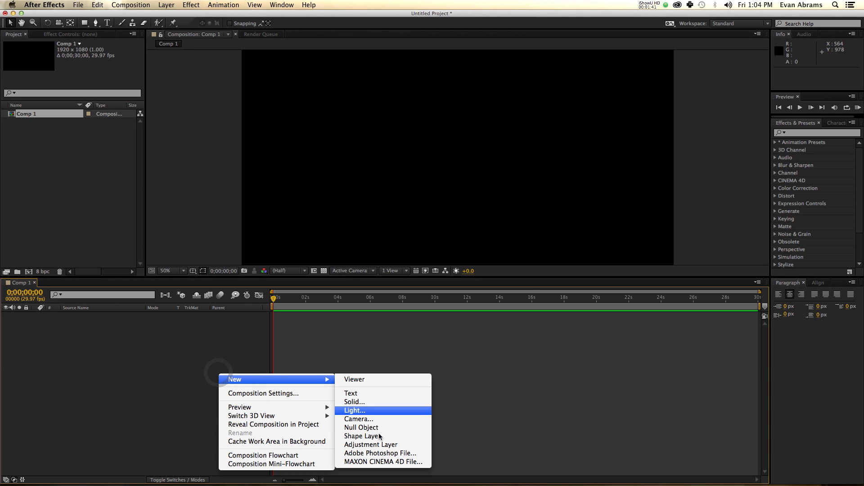
{"action": "left_click", "coordinate": [396, 402]}
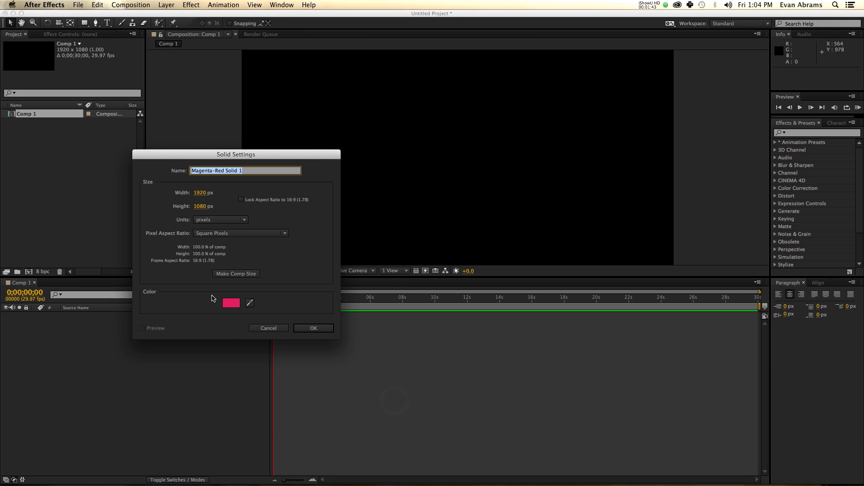
{"action": "left_click", "coordinate": [239, 303]}
{"action": "left_click_drag", "start_coordinate": [179, 175], "coordinate": [83, 139]}
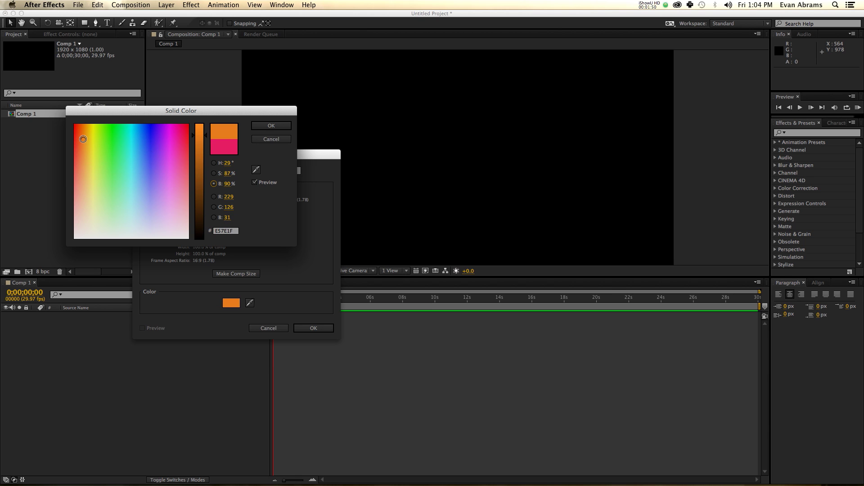
{"action": "left_click", "coordinate": [271, 128]}
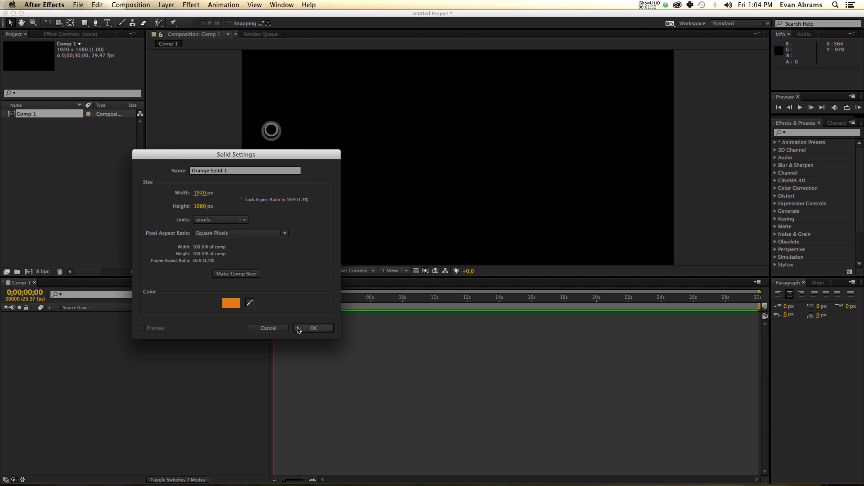
{"action": "left_click", "coordinate": [313, 327]}
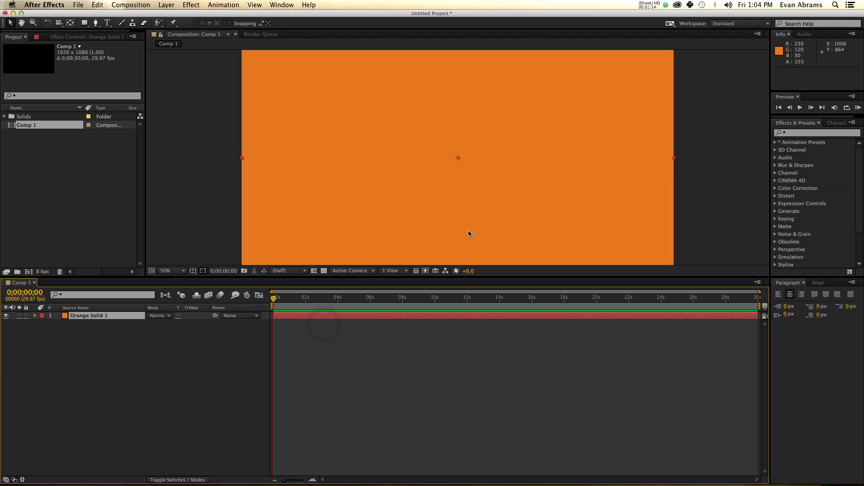
Step: Add an empty shape layer above the orange solid and select it with the Selection tool active
{"action": "left_click_drag", "start_coordinate": [441, 278], "coordinate": [439, 342]}
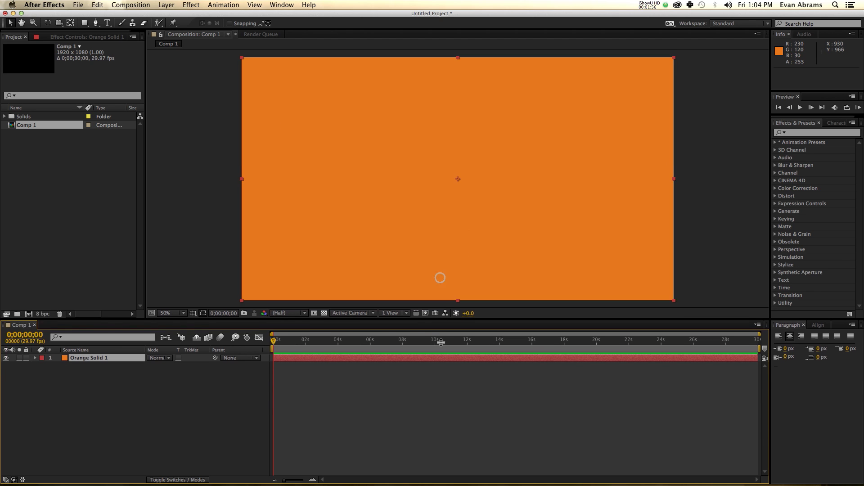
{"action": "left_click", "coordinate": [169, 428]}
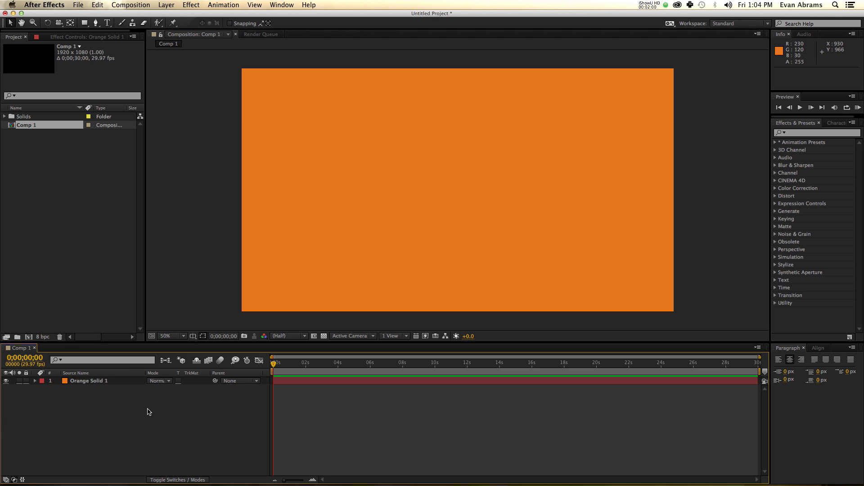
{"action": "right_click", "coordinate": [108, 404]}
{"action": "mouse_move", "coordinate": [198, 391]}
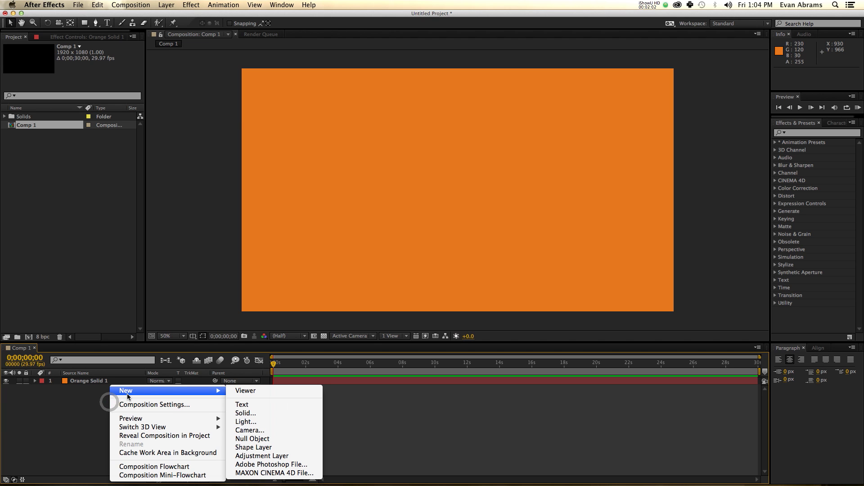
{"action": "left_click", "coordinate": [273, 447]}
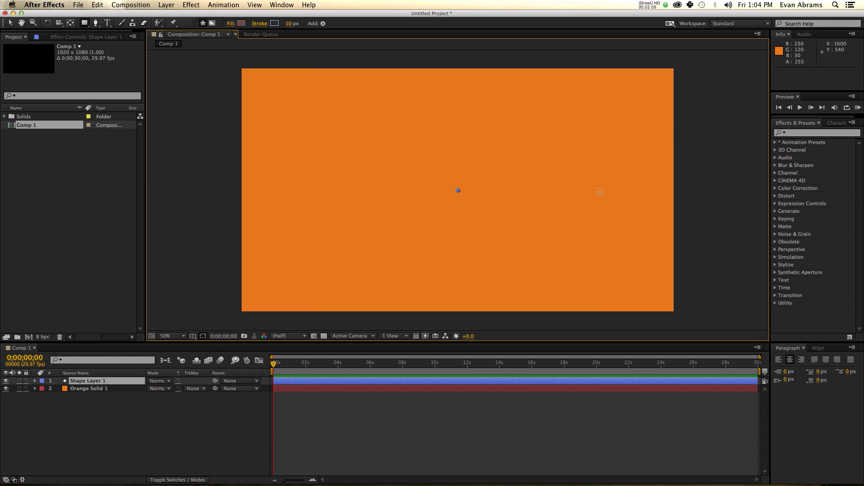
{"action": "key", "text": "v"}
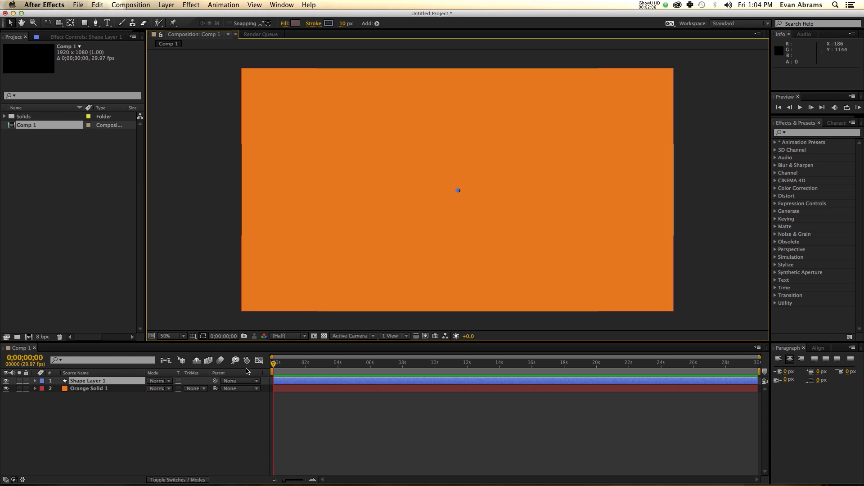
{"action": "left_click", "coordinate": [211, 411]}
{"action": "left_click", "coordinate": [141, 381]}
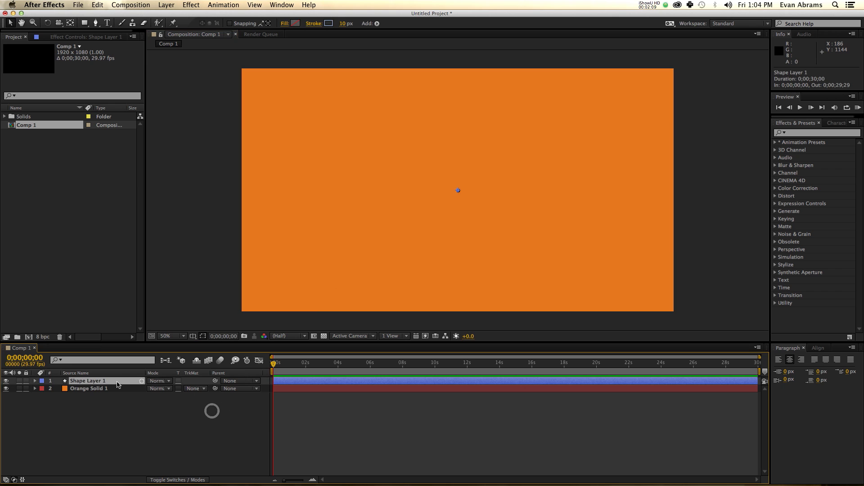
Step: Expand the shape layer and add a rectangle path to its contents
{"action": "left_click", "coordinate": [35, 381]}
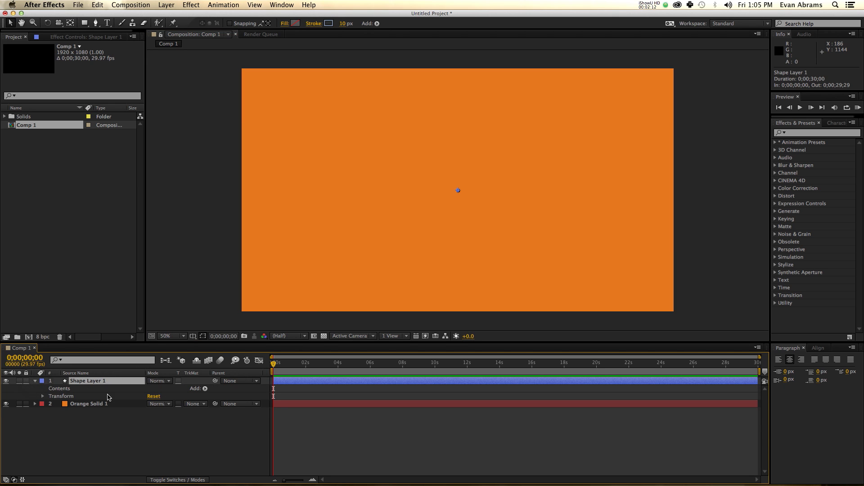
{"action": "left_click", "coordinate": [94, 389]}
{"action": "left_click", "coordinate": [206, 389]}
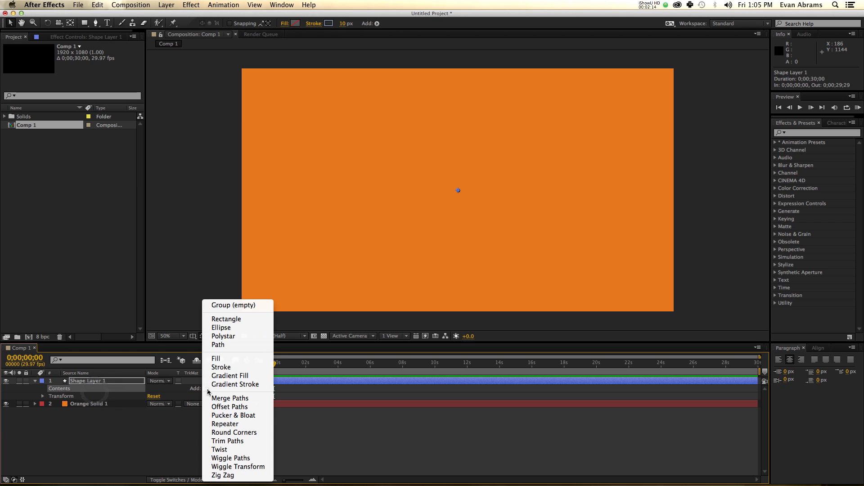
{"action": "left_click", "coordinate": [224, 320]}
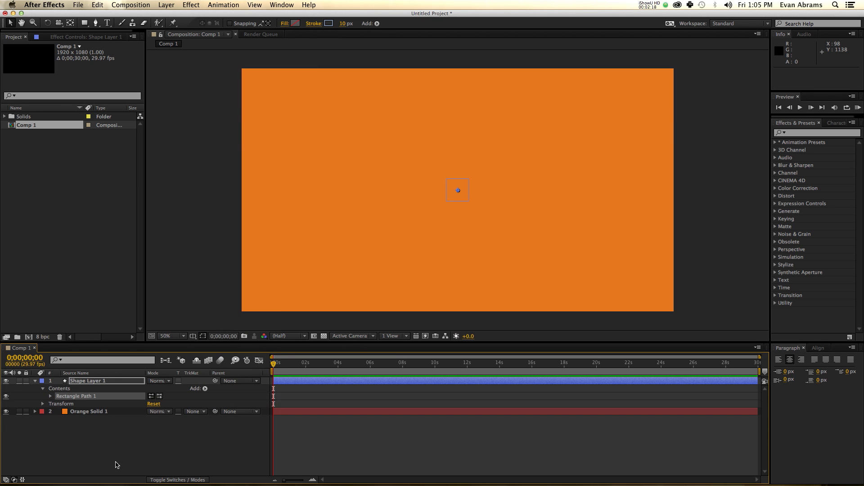
Step: Expand the rectangle path and examine its Size, Position and Roundness properties
{"action": "left_click", "coordinate": [123, 460]}
{"action": "left_click", "coordinate": [300, 381]}
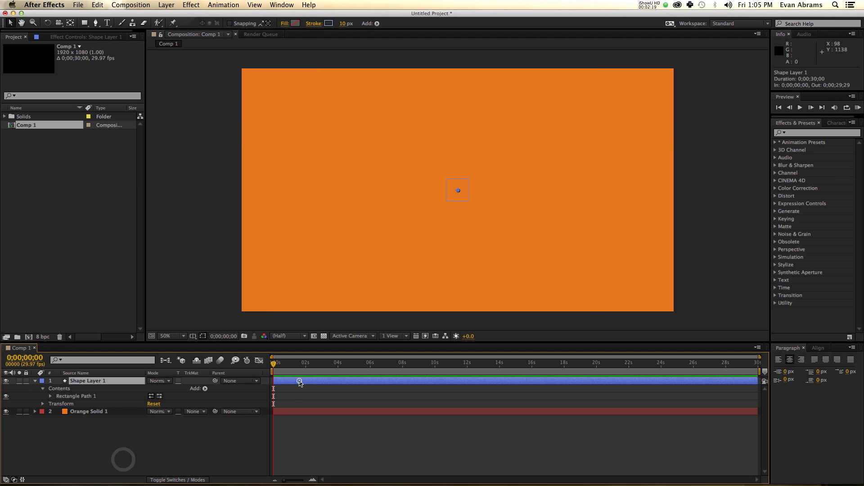
{"action": "left_click", "coordinate": [92, 397]}
{"action": "left_click", "coordinate": [50, 396]}
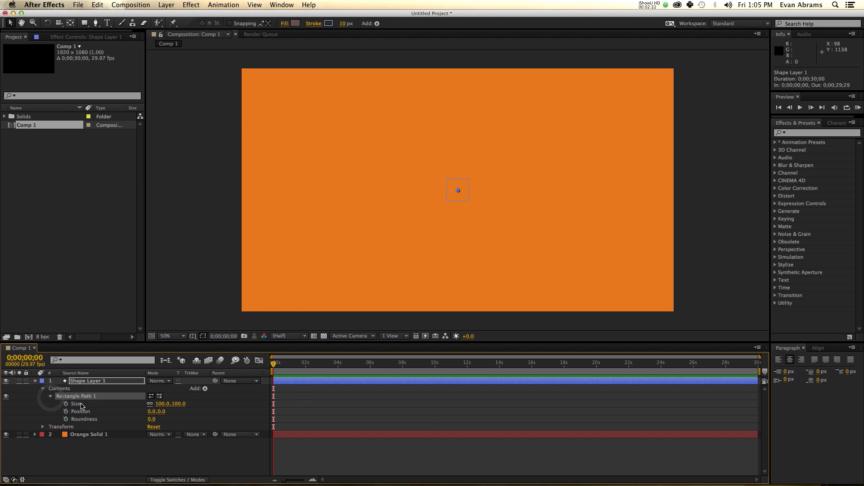
{"action": "left_click", "coordinate": [81, 404]}
{"action": "left_click", "coordinate": [108, 419]}
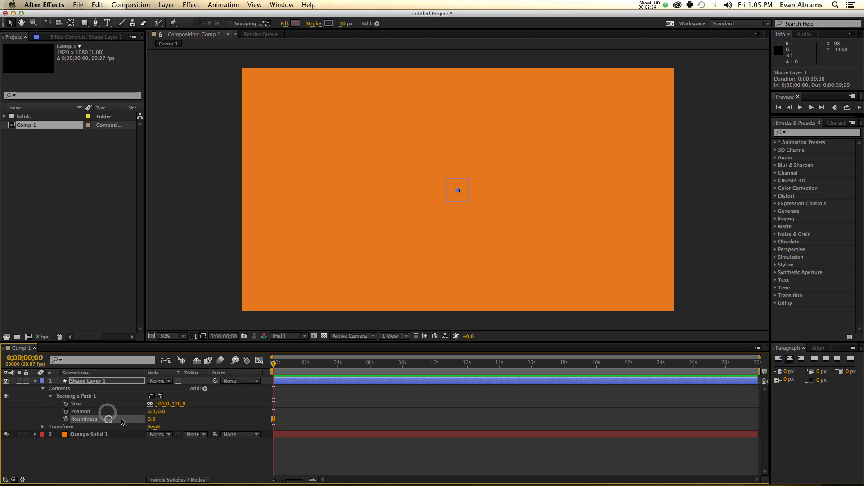
{"action": "left_click", "coordinate": [72, 396]}
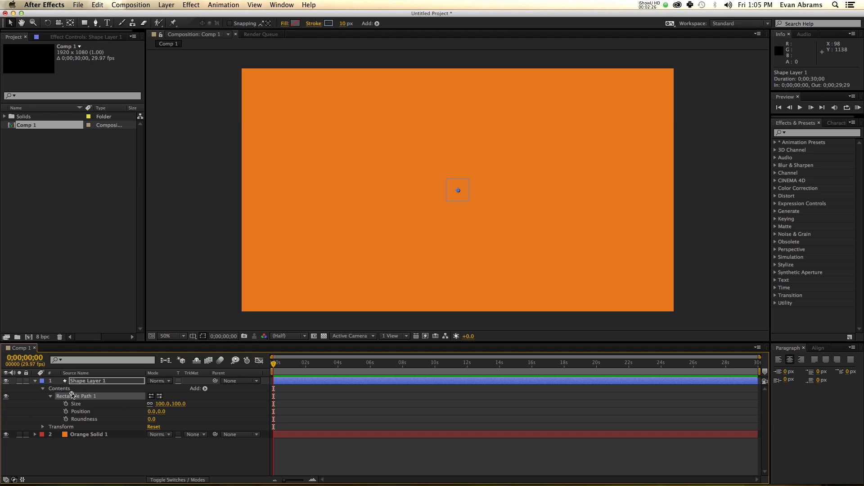
Step: Add a stroke to the shape layer's contents to outline the rectangle path
{"action": "left_click", "coordinate": [328, 417]}
{"action": "left_click", "coordinate": [344, 383]}
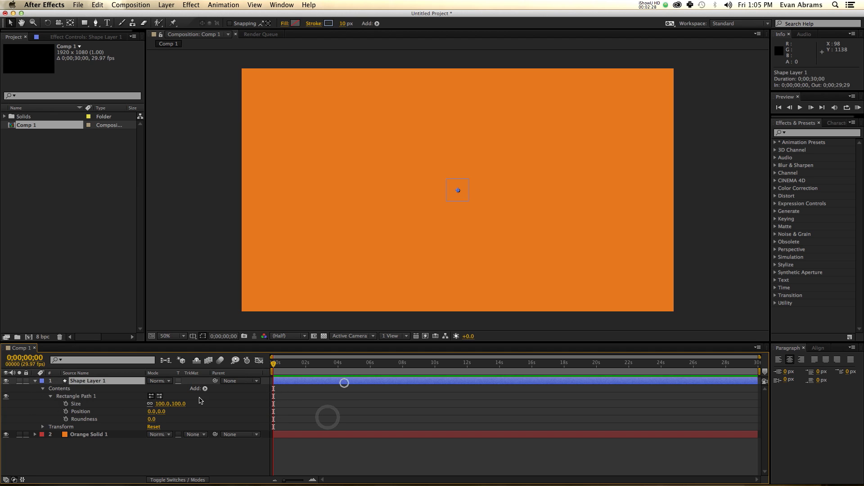
{"action": "left_click", "coordinate": [205, 389]}
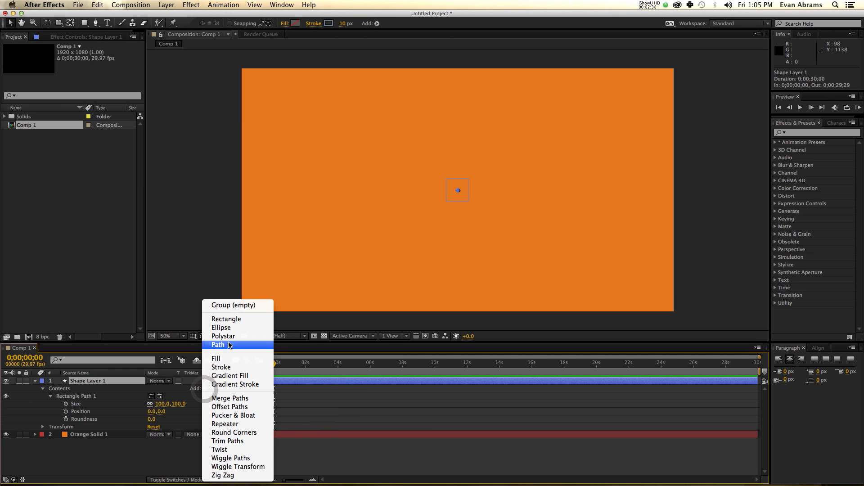
{"action": "left_click", "coordinate": [223, 367]}
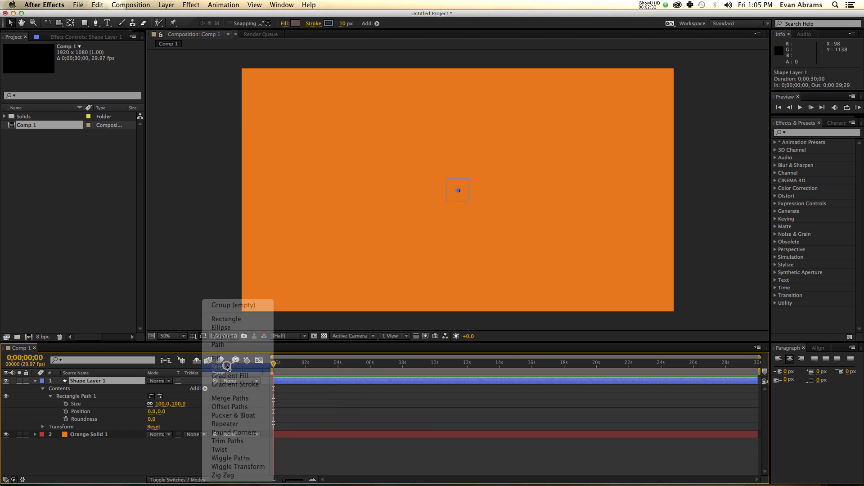
{"action": "left_click", "coordinate": [396, 414]}
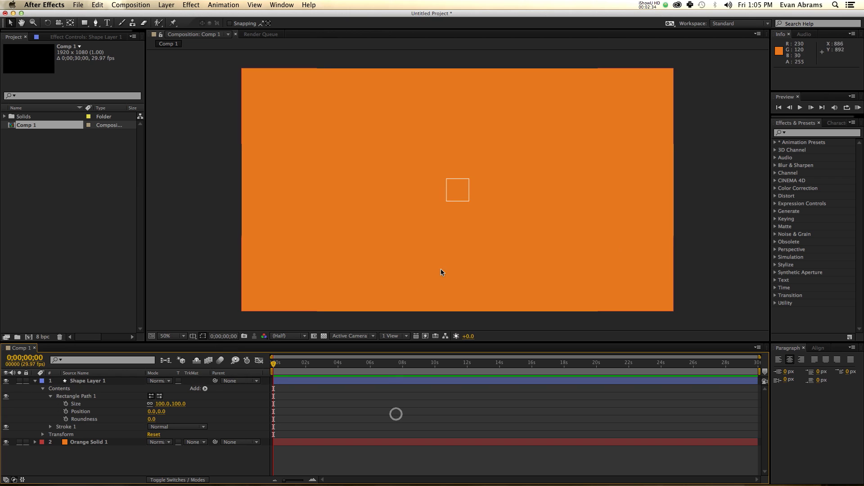
Step: Set the stroke's color to pale blue with hue 200 and saturation 10%, and its width to 19
{"action": "left_click", "coordinate": [77, 428]}
{"action": "left_click", "coordinate": [50, 427]}
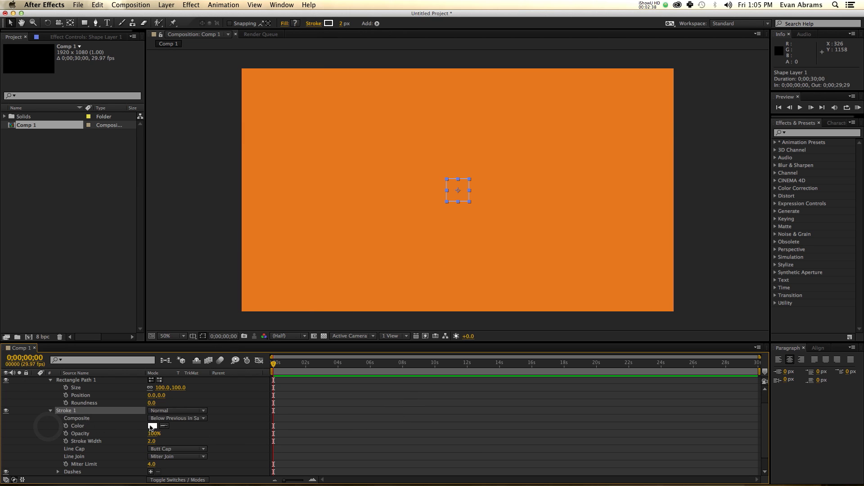
{"action": "left_click", "coordinate": [152, 427]}
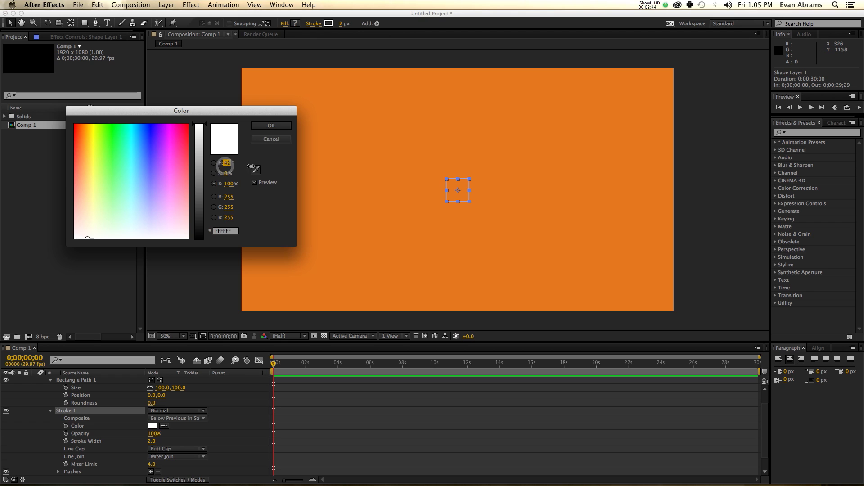
{"action": "left_click_drag", "start_coordinate": [251, 166], "coordinate": [313, 176]}
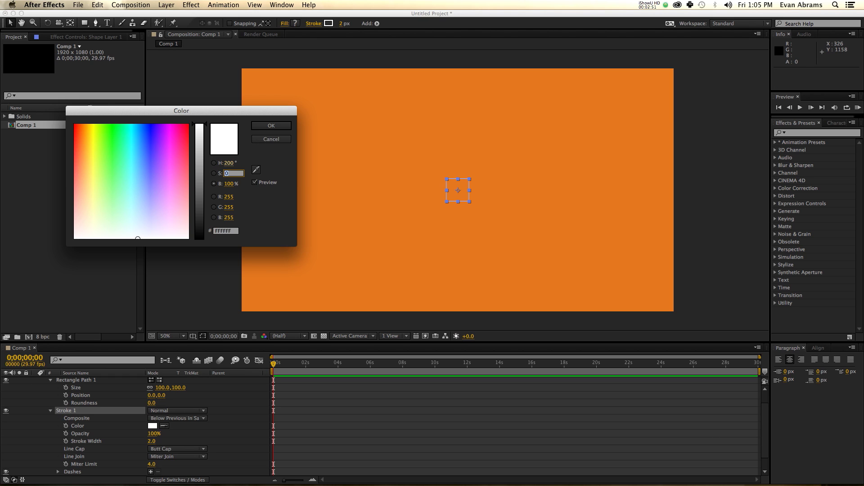
{"action": "type", "text": "10"}
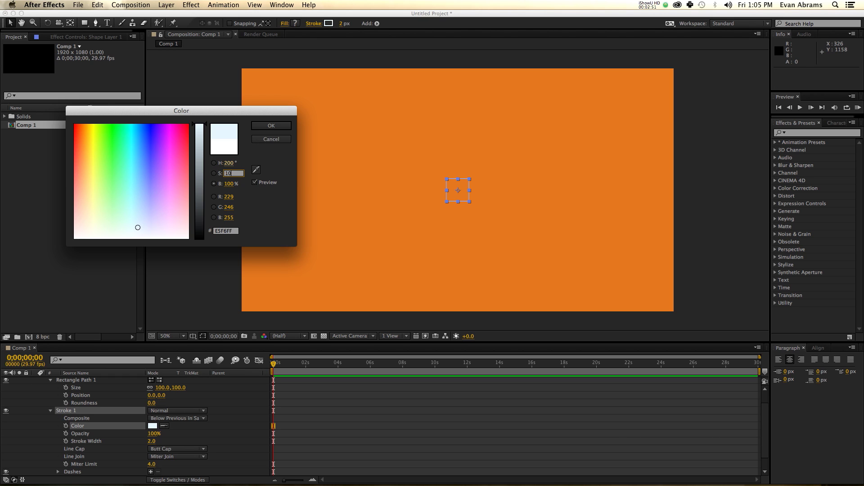
{"action": "key", "text": "Return"}
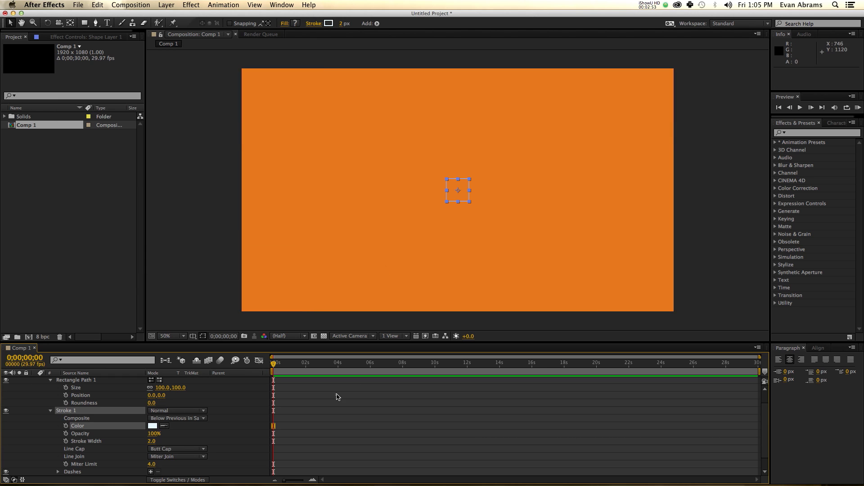
{"action": "left_click", "coordinate": [336, 395]}
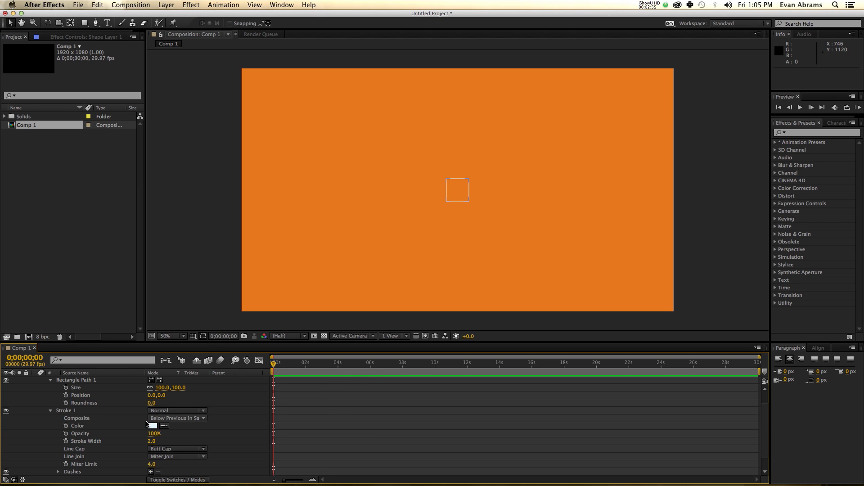
{"action": "mouse_move", "coordinate": [151, 446]}
{"action": "left_mouse_down"}
{"action": "mouse_move", "coordinate": [540, 417]}
{"action": "mouse_move", "coordinate": [117, 428]}
{"action": "mouse_move", "coordinate": [127, 428]}
{"action": "left_mouse_up"}
{"action": "left_click", "coordinate": [222, 417]}
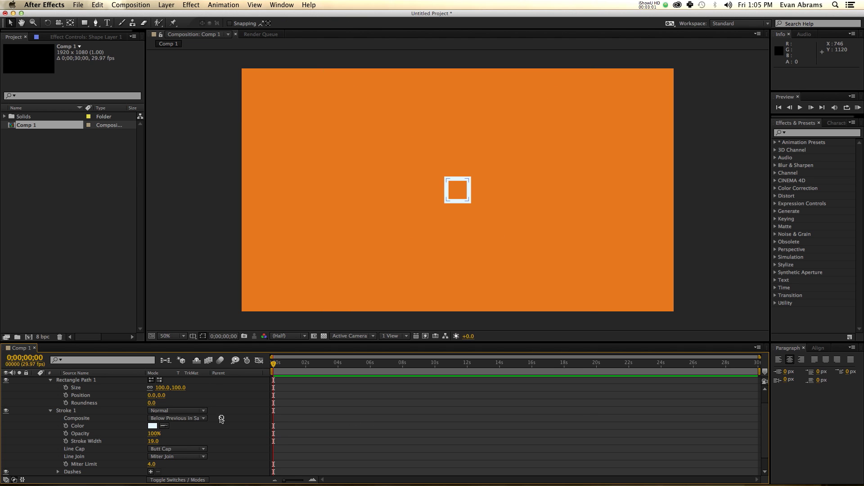
Step: Add an empty group to the shape layer, move the rectangle path and stroke into it, and expand the group
{"action": "scroll", "coordinate": [222, 416], "scroll_direction": "up", "scroll_amount": 1}
{"action": "left_click_drag", "start_coordinate": [151, 346], "coordinate": [139, 248]}
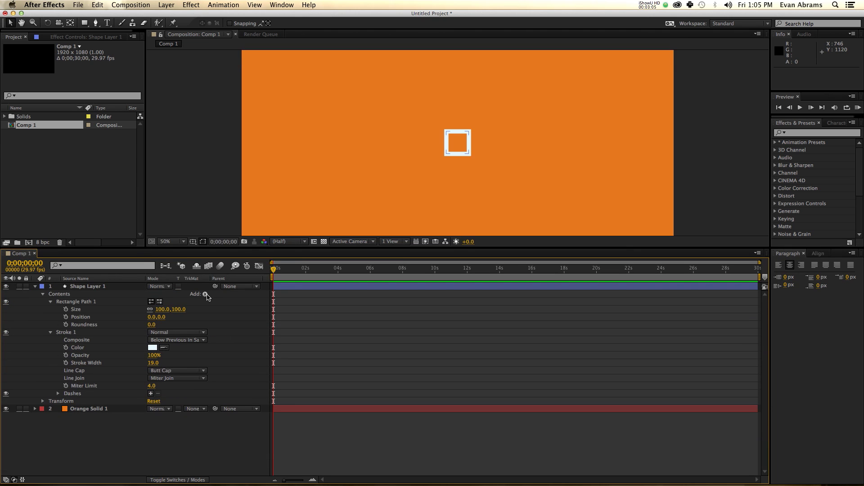
{"action": "left_click", "coordinate": [205, 294]}
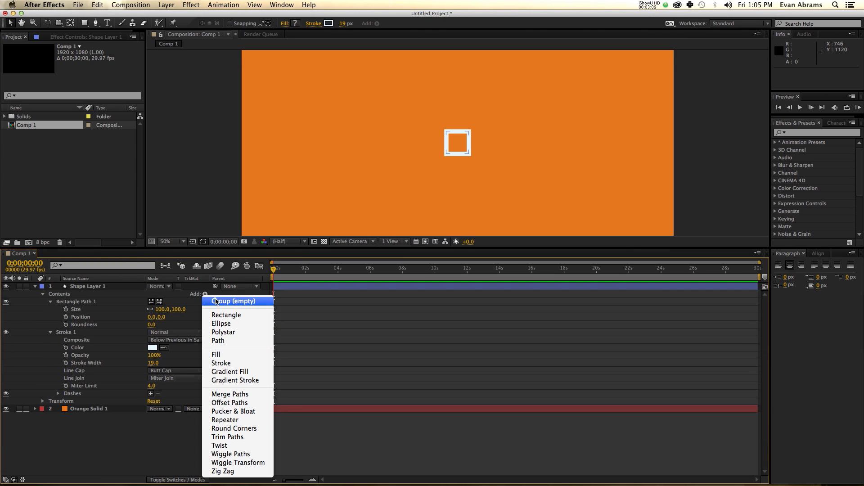
{"action": "left_click", "coordinate": [221, 301]}
{"action": "left_click_drag", "start_coordinate": [75, 334], "coordinate": [73, 298]}
{"action": "left_click", "coordinate": [70, 311]}
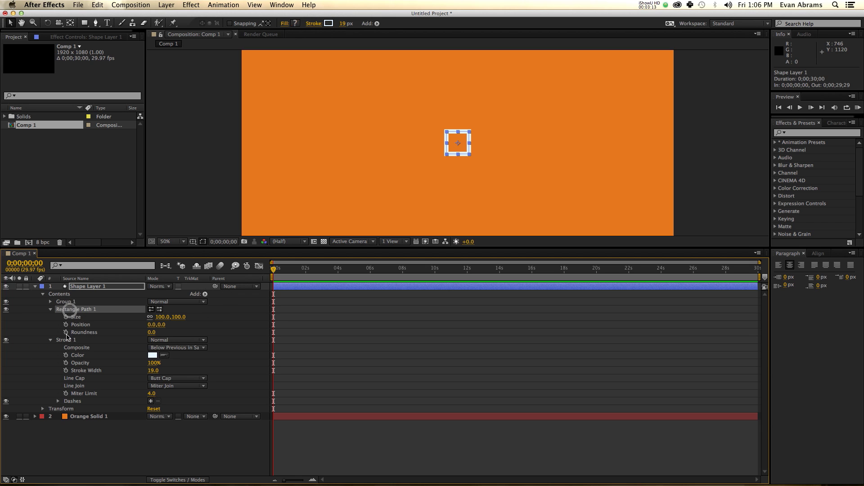
{"action": "left_click", "coordinate": [67, 340], "text": "shift"}
{"action": "left_click_drag", "start_coordinate": [67, 338], "coordinate": [76, 305]}
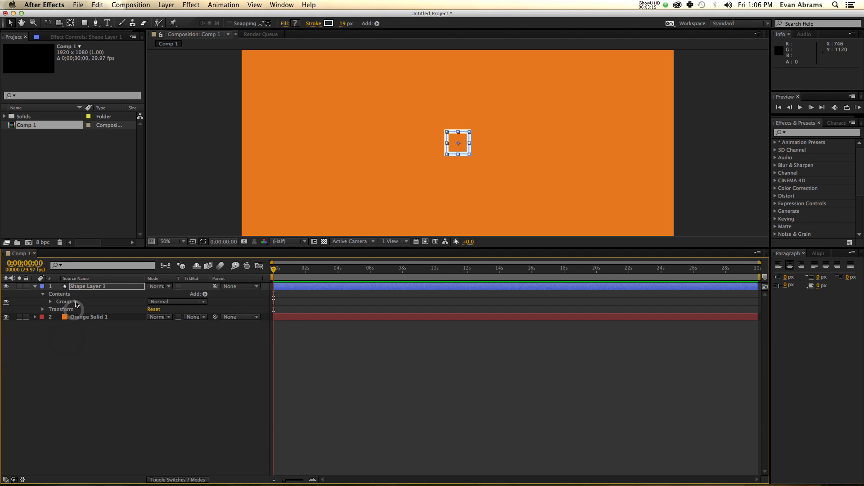
{"action": "left_click", "coordinate": [50, 302]}
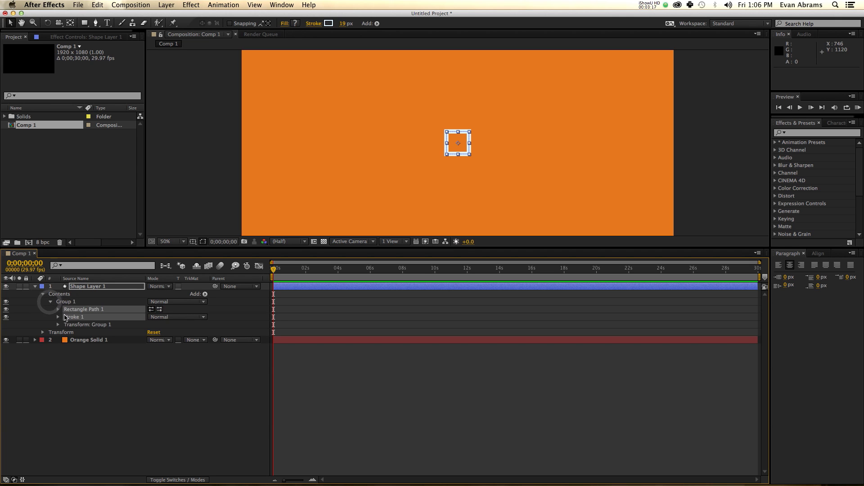
{"action": "left_click", "coordinate": [80, 325]}
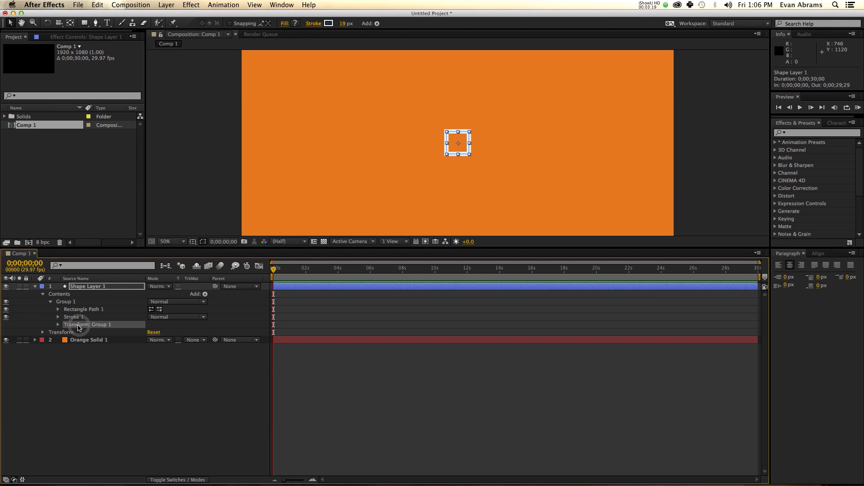
Step: Set the rotation in Group 1's own transform to 45° and collapse its transform properties
{"action": "left_click", "coordinate": [58, 324]}
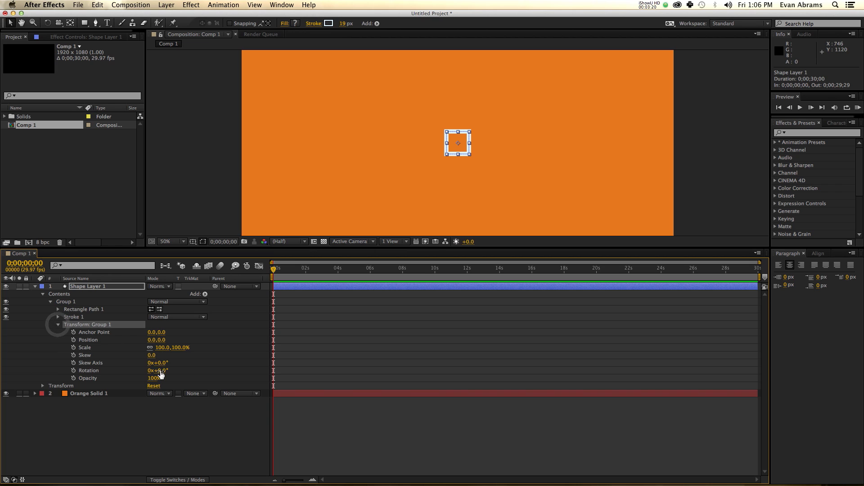
{"action": "left_click", "coordinate": [162, 370]}
{"action": "type", "text": "45"}
{"action": "key", "text": "Return"}
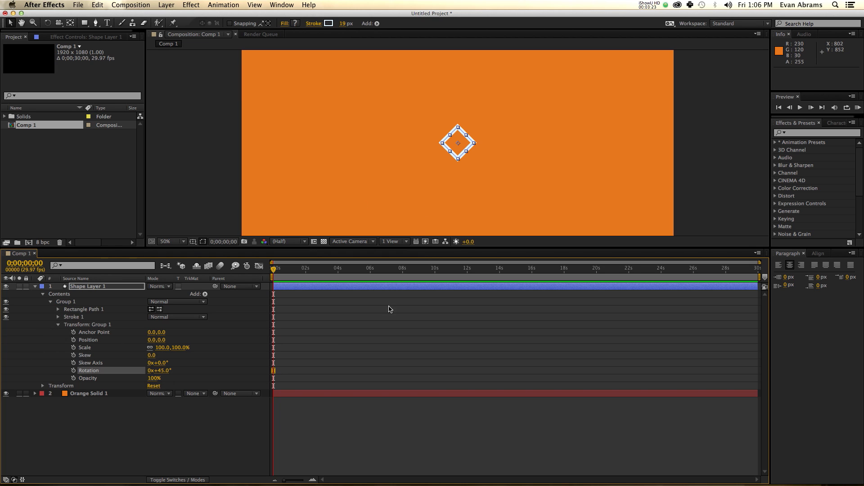
{"action": "left_click", "coordinate": [216, 417]}
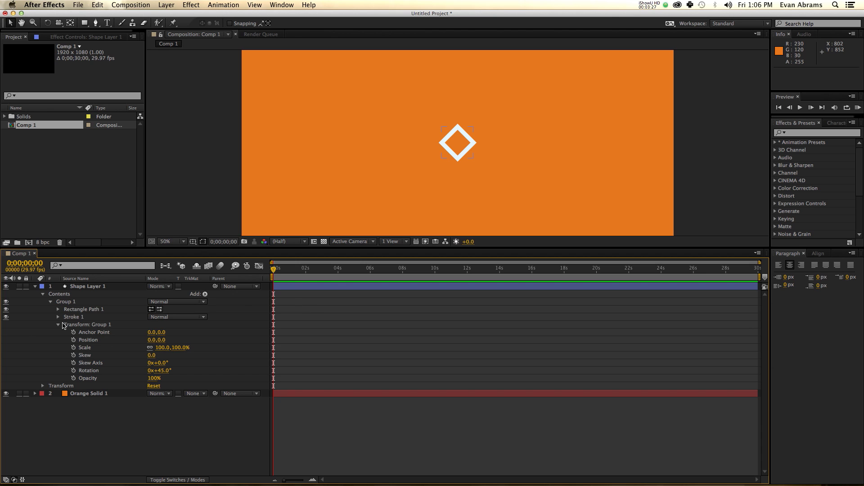
{"action": "left_click", "coordinate": [58, 325]}
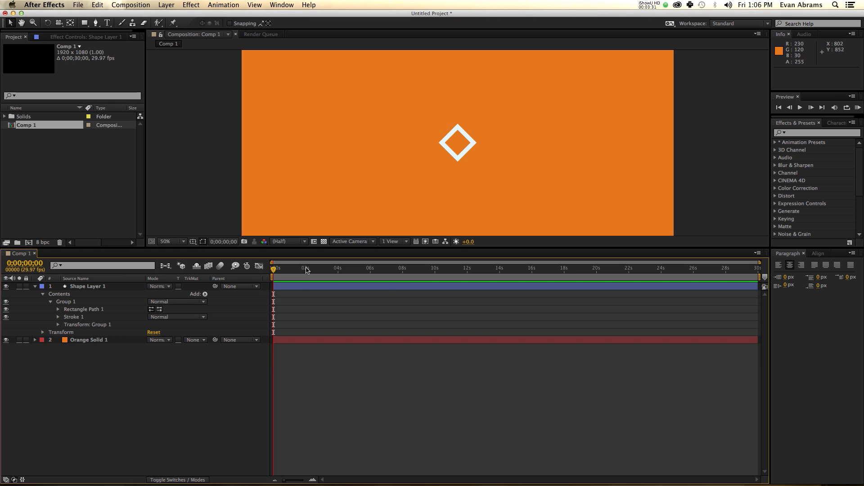
Step: Keyframe the rectangle path's Size from 0 at frame 0 to 100 at frame 20
{"action": "left_click", "coordinate": [290, 286]}
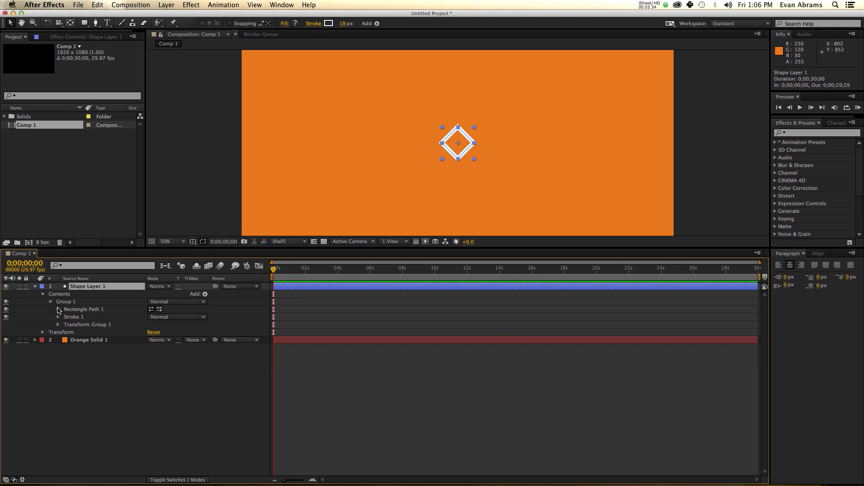
{"action": "left_click", "coordinate": [58, 310]}
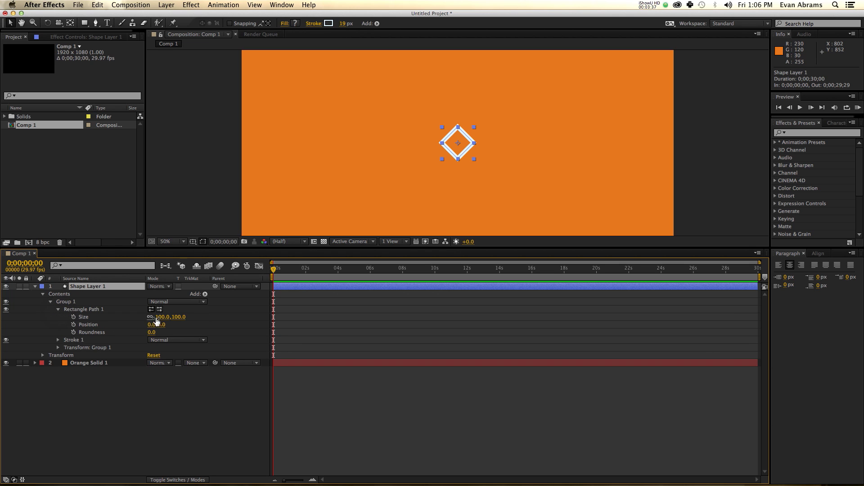
{"action": "left_click", "coordinate": [72, 317]}
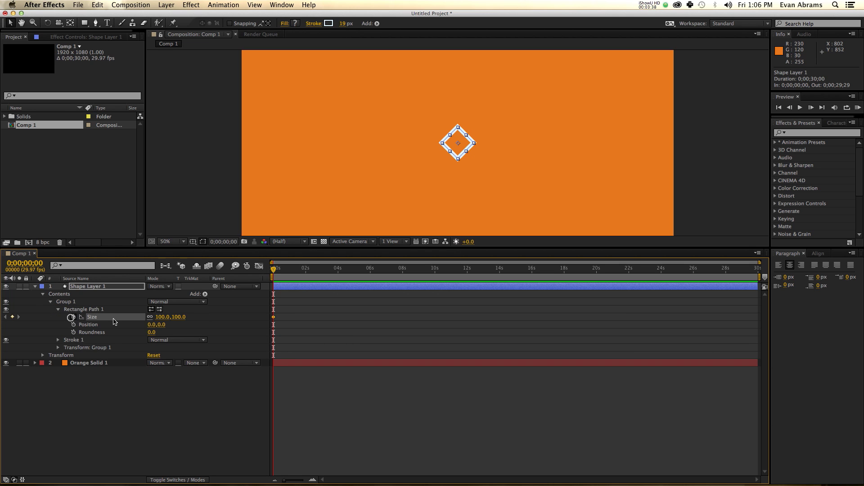
{"action": "left_click", "coordinate": [163, 318]}
{"action": "type", "text": "0"}
{"action": "key", "text": "Return"}
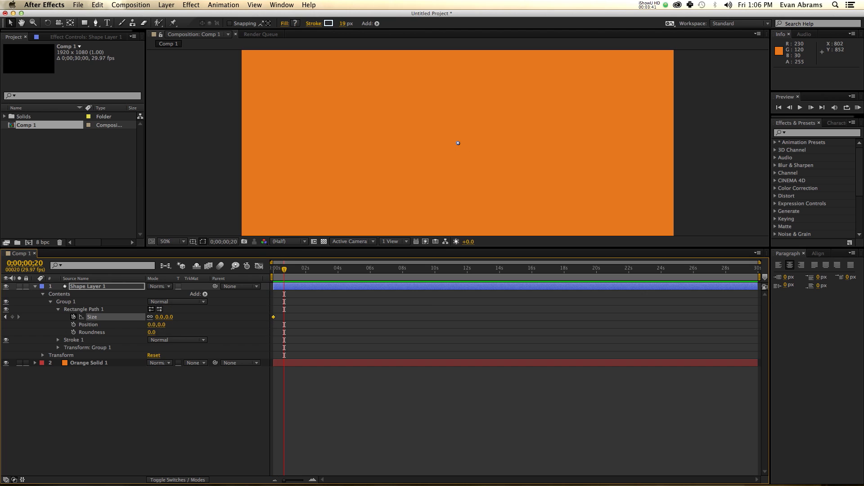
{"action": "left_click", "coordinate": [158, 317]}
{"action": "type", "text": "100"}
{"action": "key", "text": "Return"}
Step: Keyframe the stroke's width from 25 at frame 0 to 0 at frame 20
{"action": "left_click", "coordinate": [58, 341]}
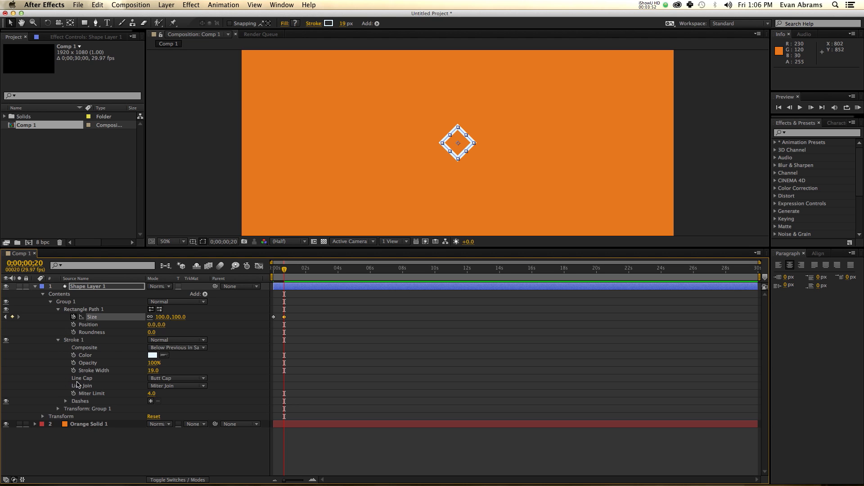
{"action": "left_click", "coordinate": [74, 372]}
{"action": "left_click_drag", "start_coordinate": [153, 373], "coordinate": [38, 372]}
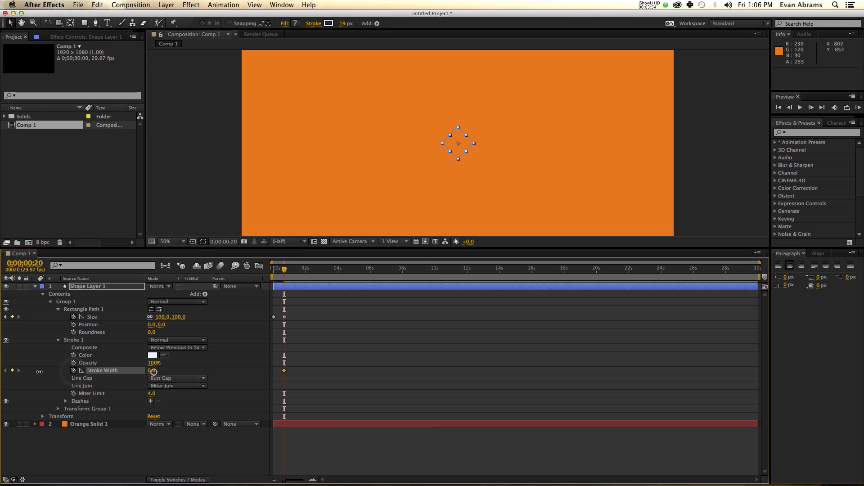
{"action": "left_click", "coordinate": [275, 276]}
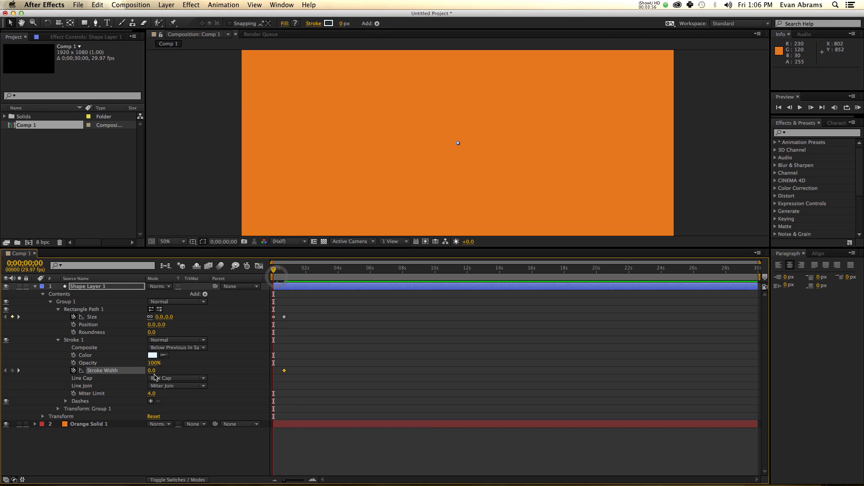
{"action": "left_click", "coordinate": [152, 371]}
{"action": "type", "text": "25"}
{"action": "key", "text": "Return"}
Step: Keyframe Group 1's transform Position from 0,0 at frame 0 to 0,-350 at frame 20, and preview the animation
{"action": "left_click", "coordinate": [57, 409]}
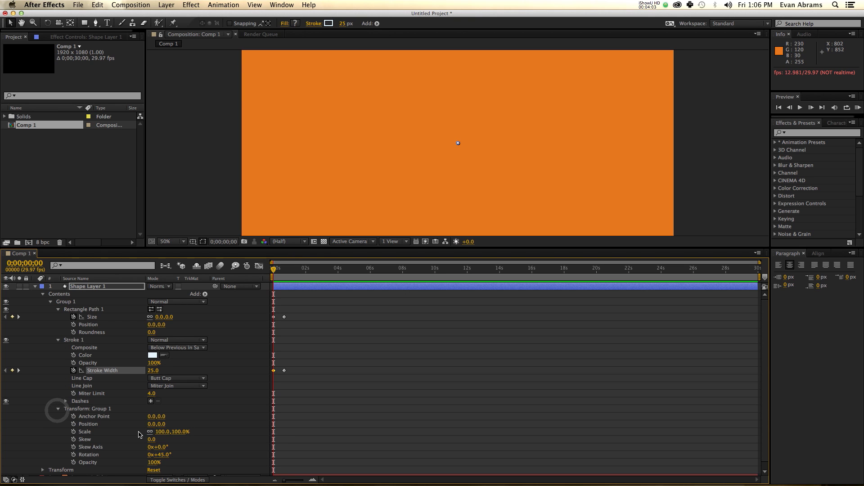
{"action": "left_click", "coordinate": [73, 424]}
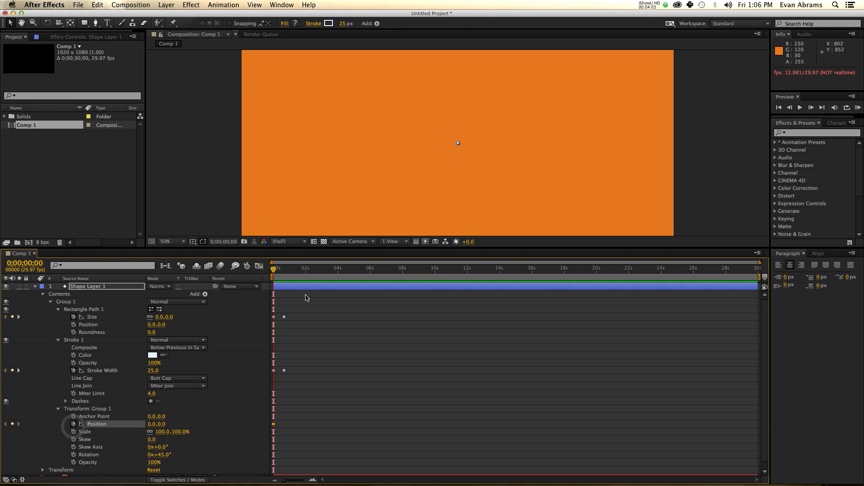
{"action": "left_click", "coordinate": [284, 270]}
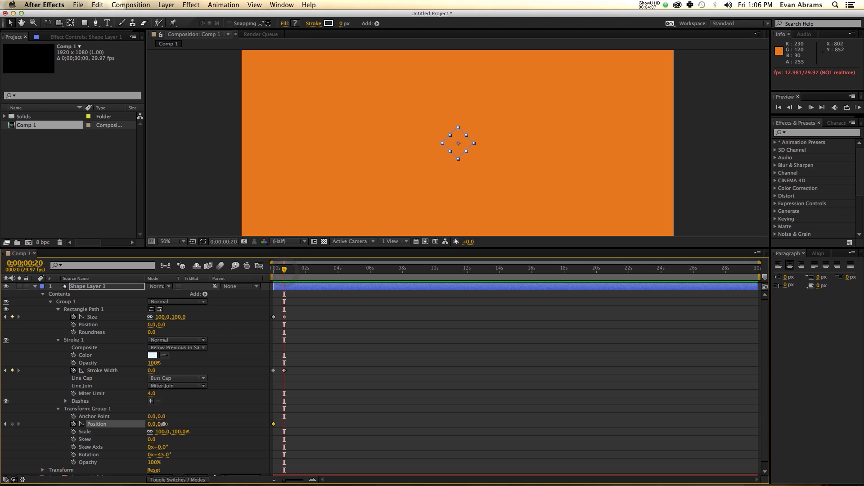
{"action": "left_click_drag", "start_coordinate": [217, 422], "coordinate": [12, 430]}
{"action": "type", "text": "-350"}
{"action": "key", "text": "Return"}
{"action": "key", "text": "KP_0"}
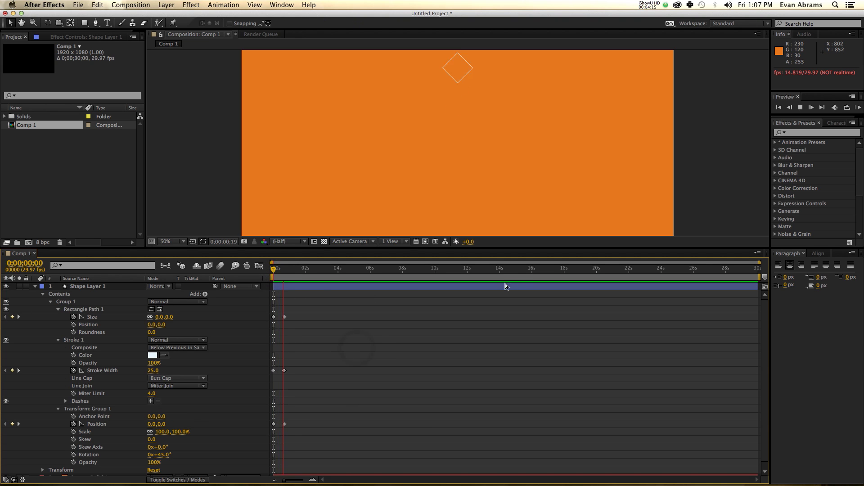
{"action": "key", "text": "space"}
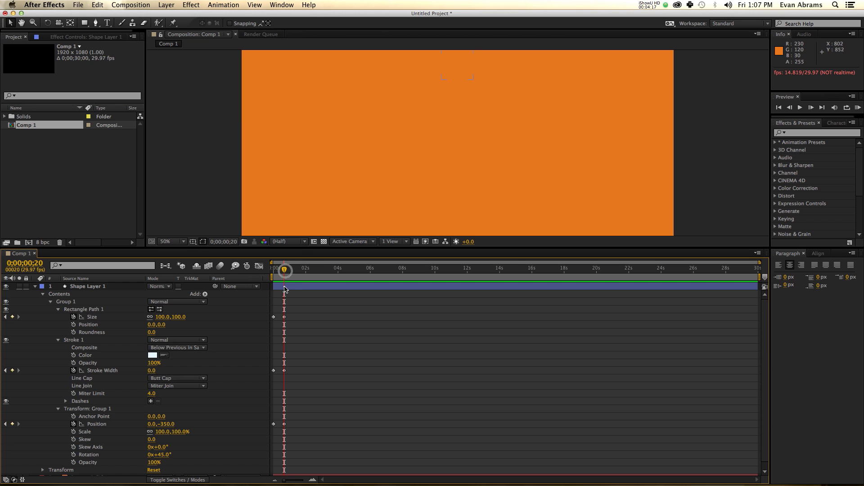
Step: Show only the shape layer's animated properties plus the group transform, and place a group Scale keyframe at frame 0
{"action": "left_click", "coordinate": [285, 289]}
{"action": "key", "text": "u"}
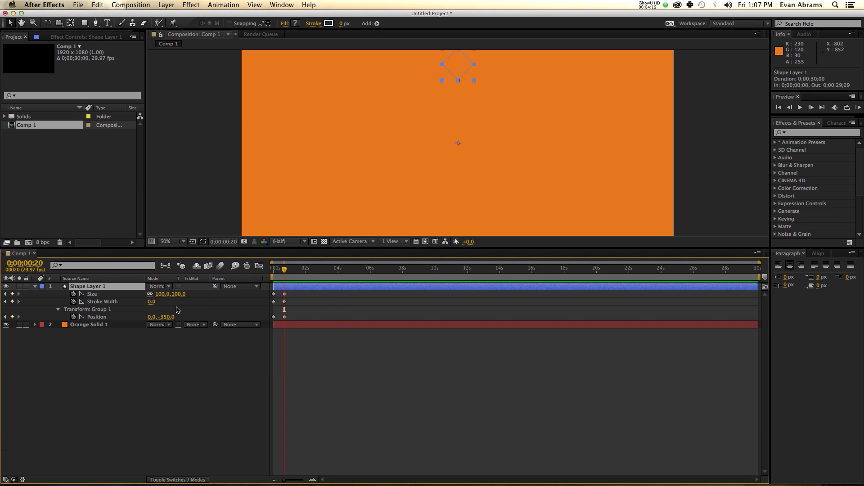
{"action": "left_click", "coordinate": [59, 313]}
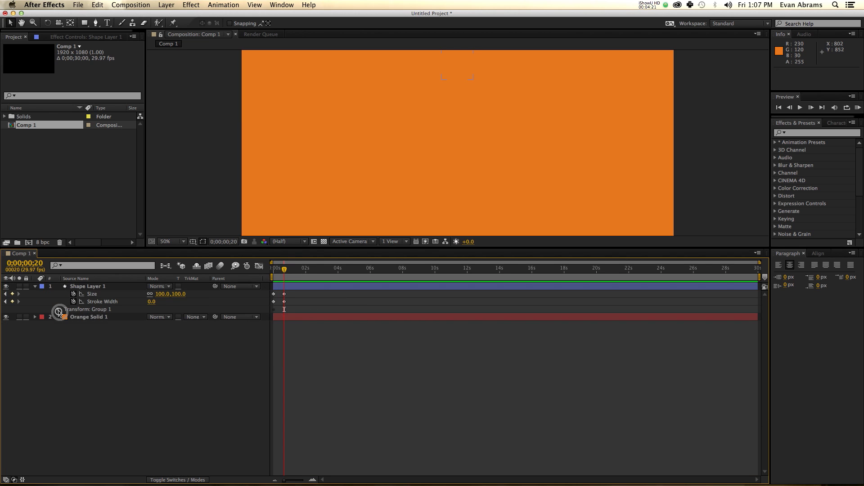
{"action": "left_click", "coordinate": [59, 311]}
{"action": "left_click", "coordinate": [73, 332]}
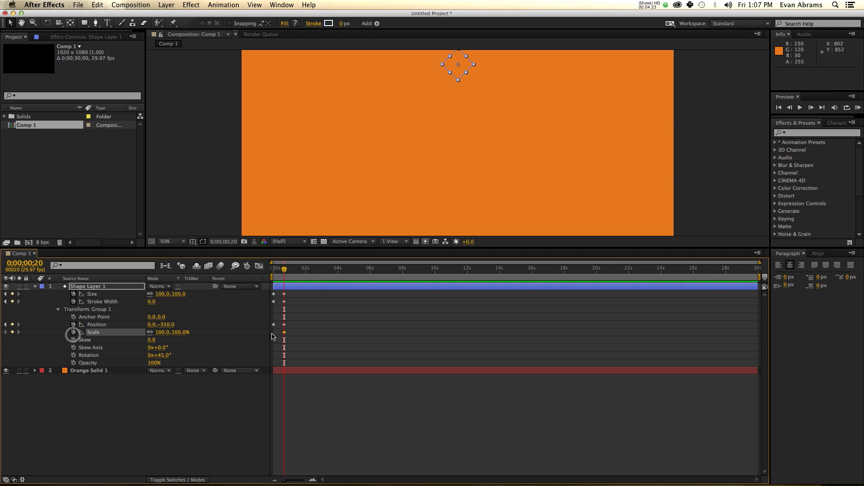
{"action": "left_click_drag", "start_coordinate": [284, 332], "coordinate": [270, 339]}
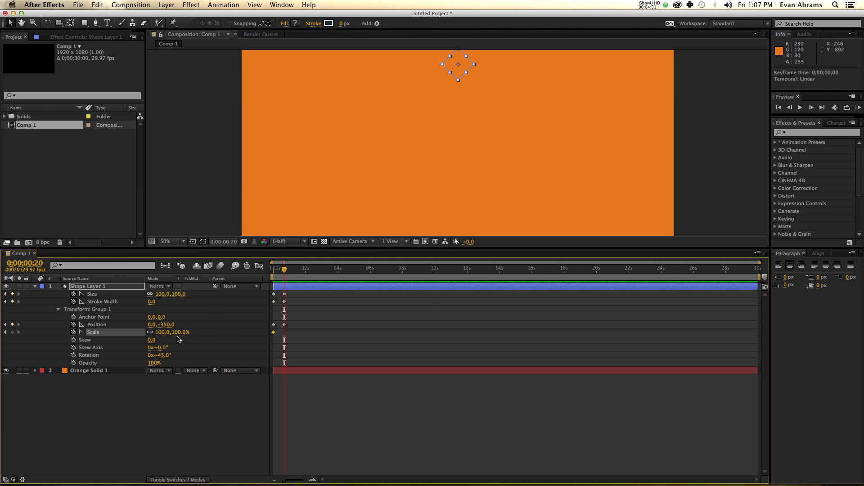
Step: Keyframe the group's Scale at 100% on frame 20 and set it to 0% on frame 0
{"action": "left_click_drag", "start_coordinate": [163, 355], "coordinate": [157, 355]}
{"action": "key", "text": "super+z"}
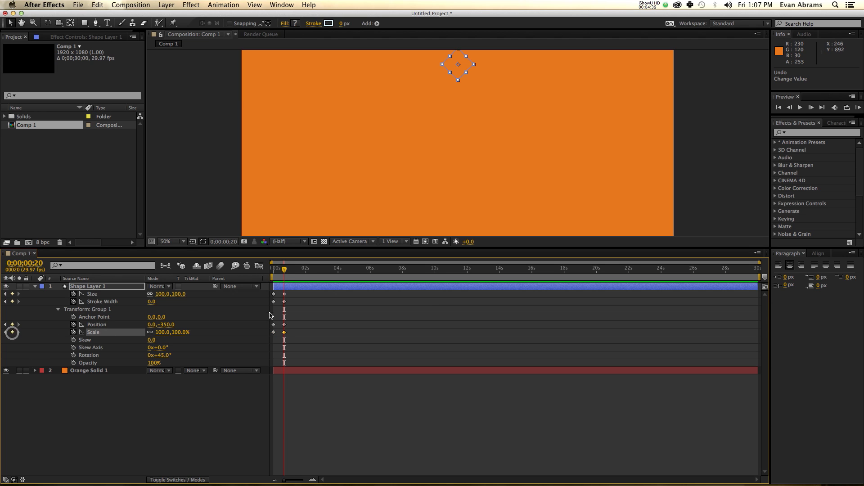
{"action": "left_click_drag", "start_coordinate": [280, 276], "coordinate": [253, 282]}
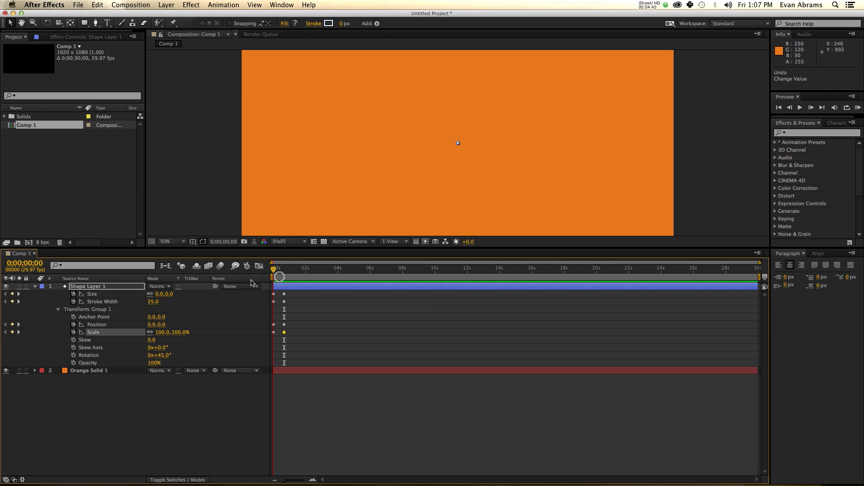
{"action": "left_click", "coordinate": [184, 333]}
{"action": "type", "text": "00"}
{"action": "key", "text": "Return"}
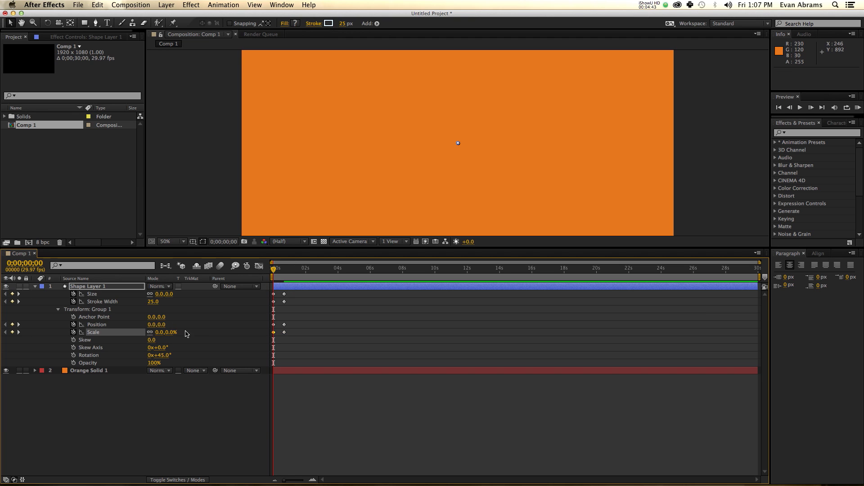
Step: Easy-ease all the Size, Stroke Width, Position and Scale keyframes and extend the end keyframes' incoming influence far toward the start in the speed graph
{"action": "left_click_drag", "start_coordinate": [297, 292], "coordinate": [242, 339]}
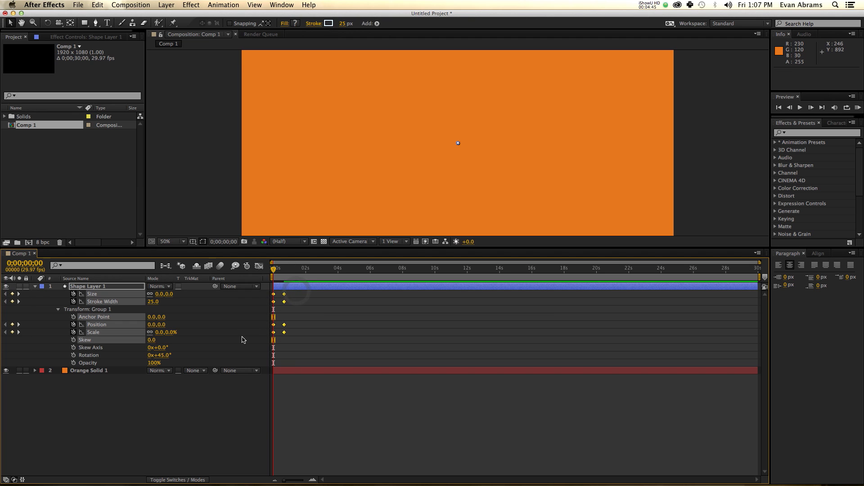
{"action": "left_click", "coordinate": [259, 267]}
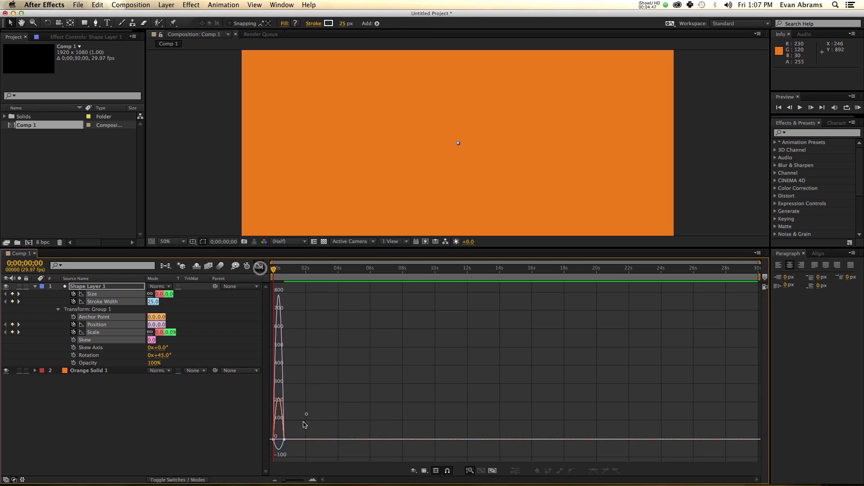
{"action": "left_click", "coordinate": [317, 428]}
{"action": "left_click", "coordinate": [493, 470]}
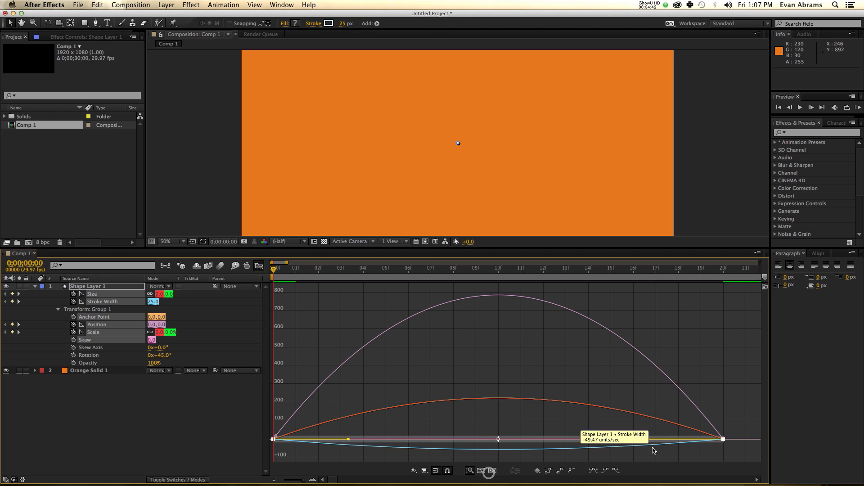
{"action": "left_click", "coordinate": [725, 437]}
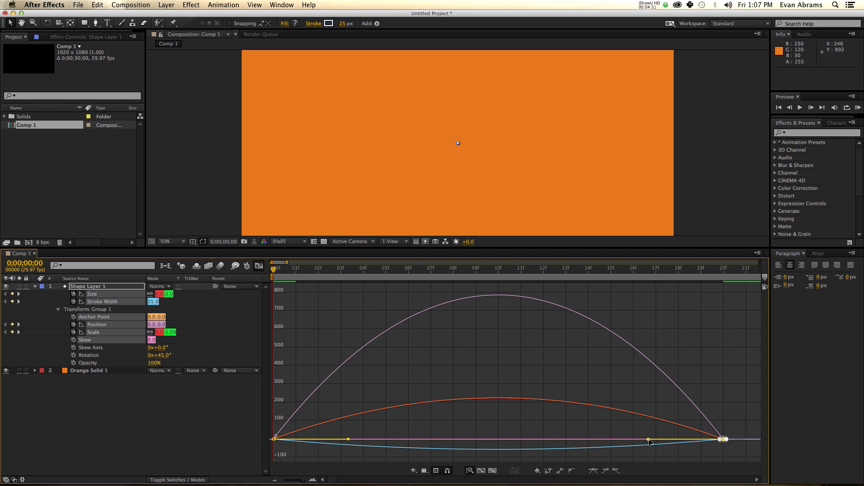
{"action": "left_click_drag", "start_coordinate": [649, 439], "coordinate": [306, 439]}
{"action": "left_click", "coordinate": [259, 266]}
Step: Preview the eased animation with the whole composition in view at 25% and return to frame 0
{"action": "key", "text": "space"}
{"action": "scroll", "coordinate": [427, 176], "scroll_direction": "down", "scroll_amount": 1}
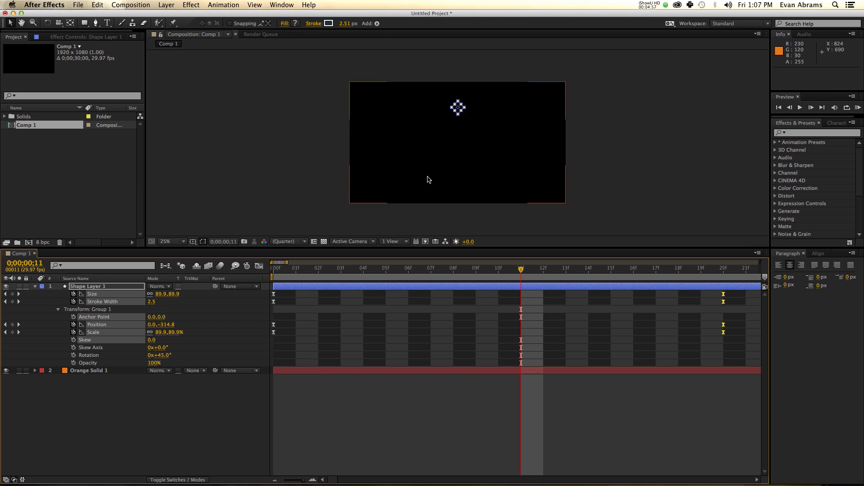
{"action": "key", "text": "space"}
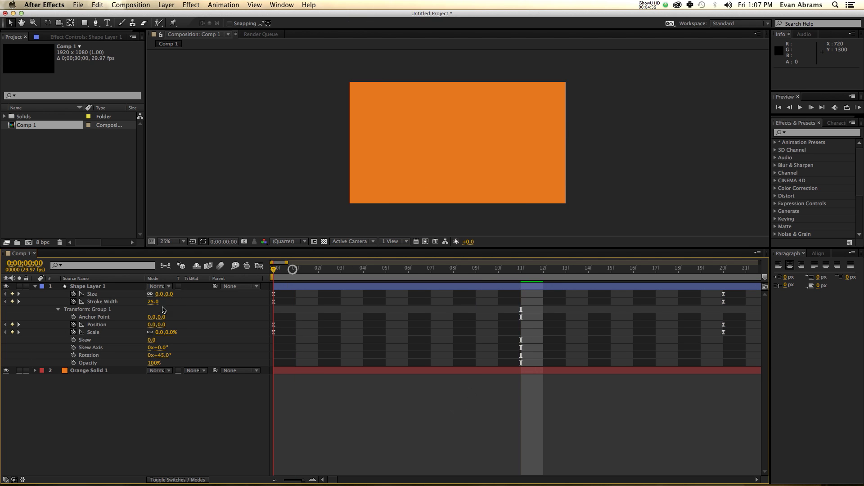
{"action": "key", "text": "Home"}
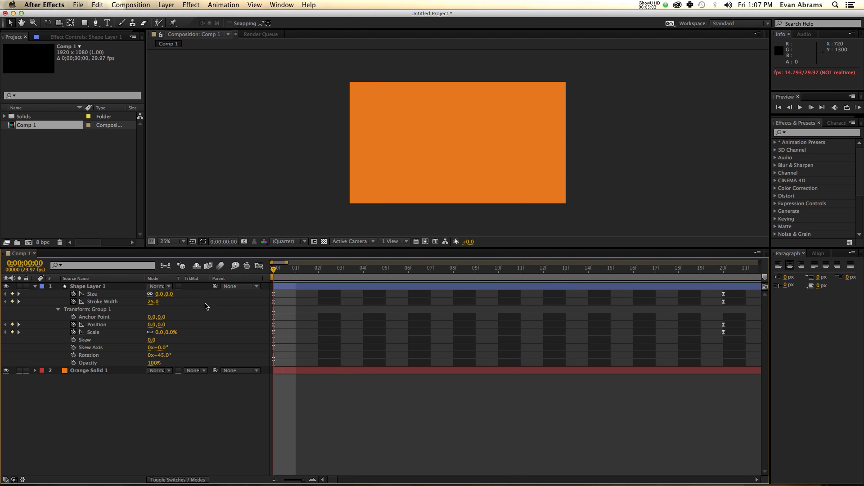
Step: Collapse the shape layer's properties and add a Repeater to the layer's contents
{"action": "left_click", "coordinate": [35, 288]}
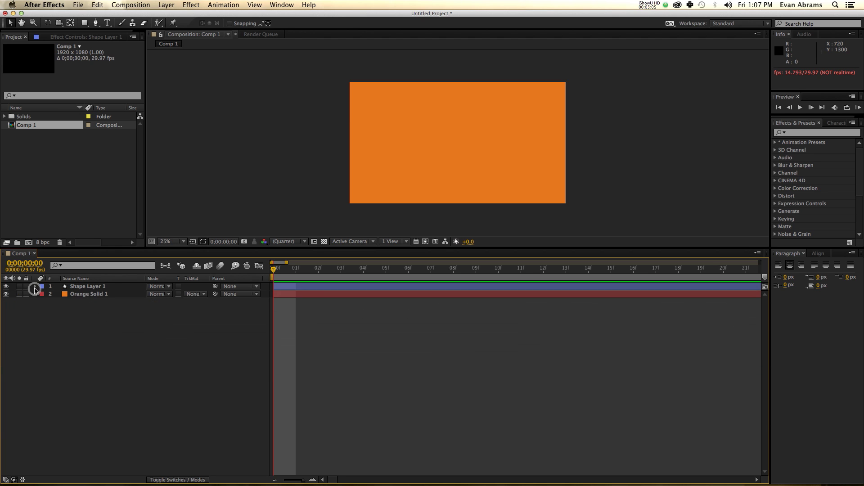
{"action": "left_click", "coordinate": [92, 288]}
{"action": "left_click", "coordinate": [377, 24]}
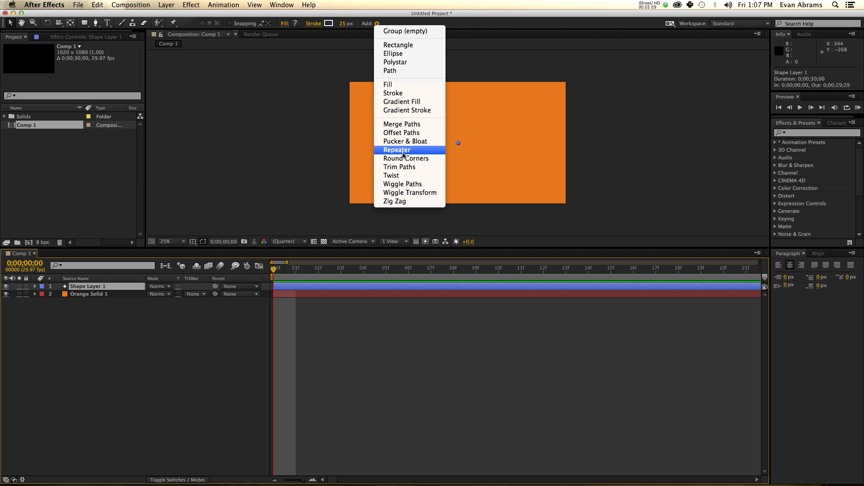
{"action": "left_click", "coordinate": [406, 150]}
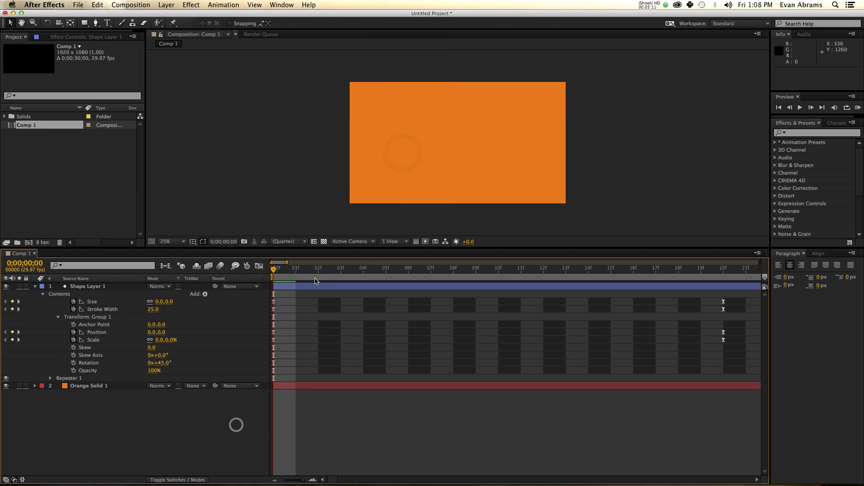
Step: Preview the repeated diamond animation and examine it at frame 9
{"action": "key", "text": "space"}
{"action": "key", "text": "space"}
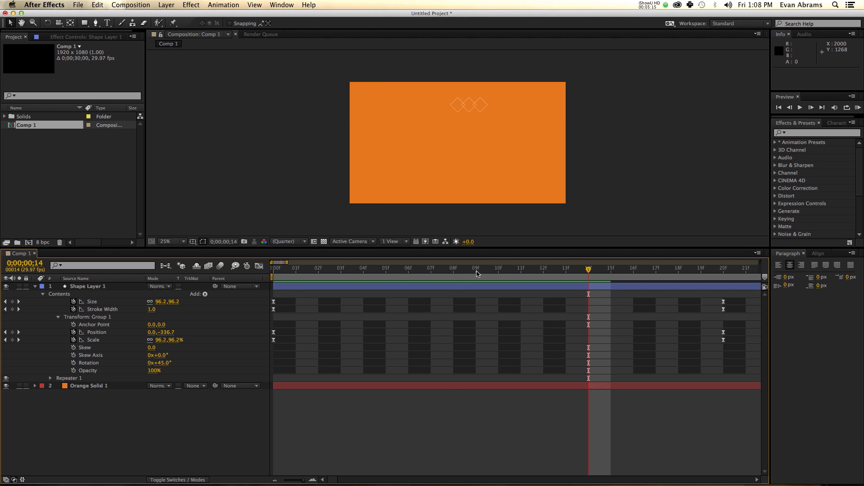
{"action": "left_click", "coordinate": [475, 271]}
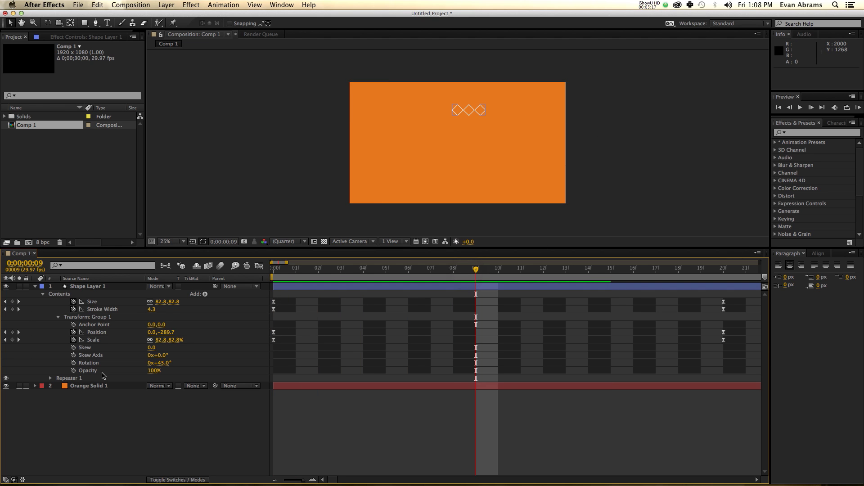
Step: Collapse the rectangle group's properties, open the Repeater's settings and set its Copies to 8
{"action": "left_click", "coordinate": [43, 294]}
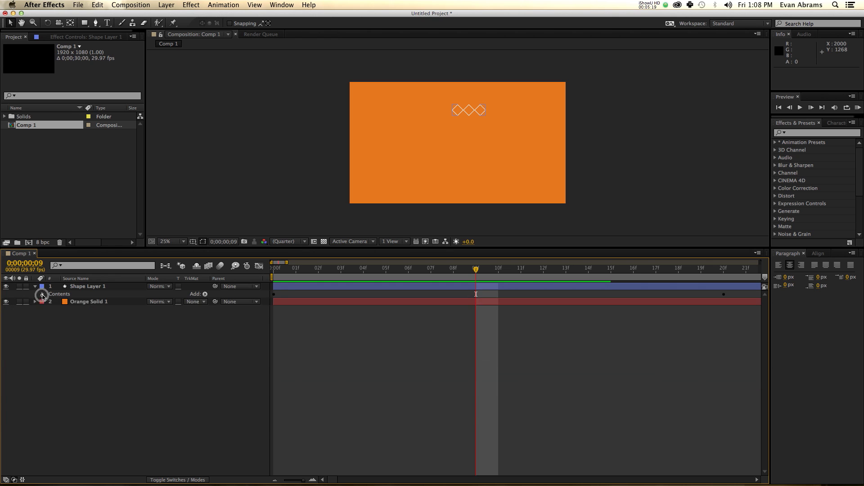
{"action": "left_click", "coordinate": [42, 295]}
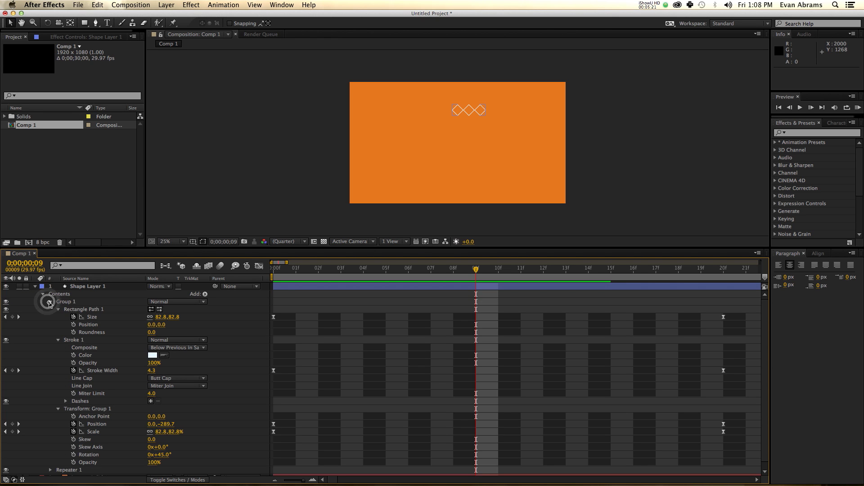
{"action": "left_click", "coordinate": [48, 302]}
{"action": "left_click", "coordinate": [50, 310]}
{"action": "left_click", "coordinate": [53, 309]}
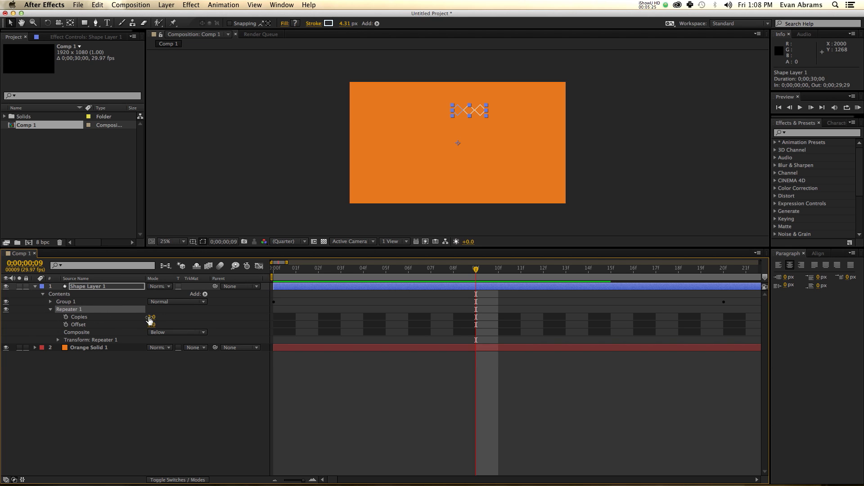
{"action": "left_click", "coordinate": [150, 318]}
{"action": "type", "text": "8"}
{"action": "key", "text": "Return"}
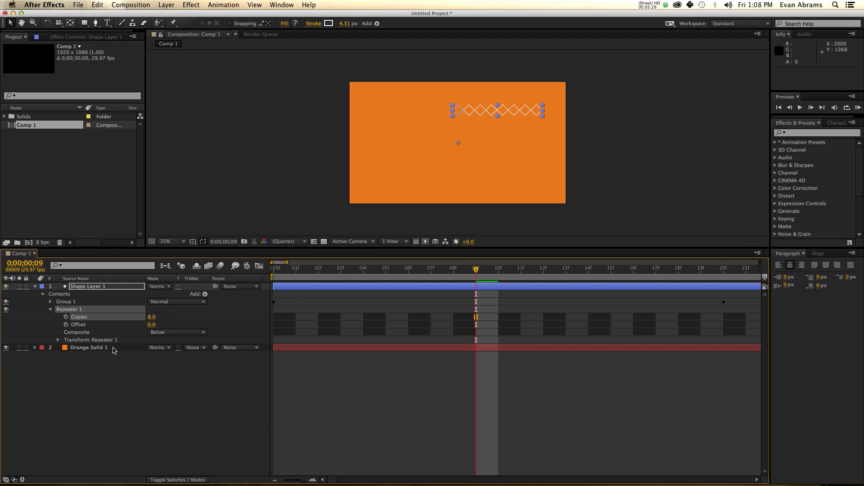
Step: Reveal the Repeater's transform properties, preview the animation from frame 0 and examine the row of diamonds at 100% at frame 11
{"action": "left_click", "coordinate": [57, 340]}
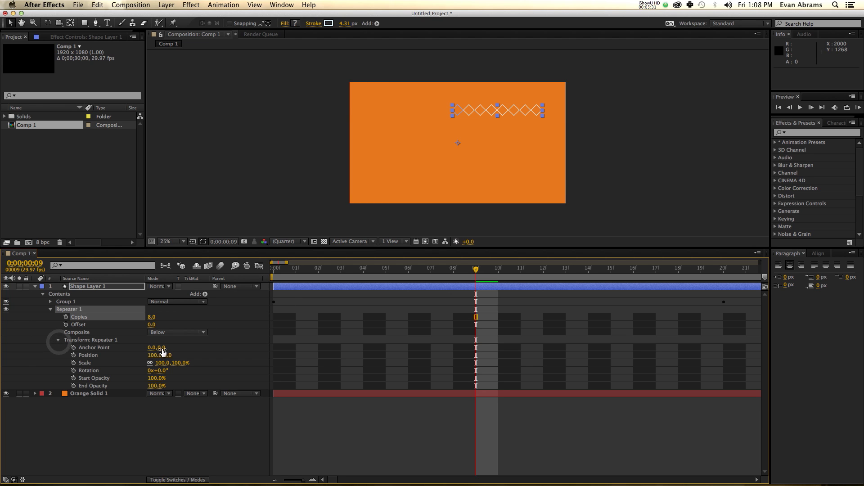
{"action": "left_click", "coordinate": [294, 276]}
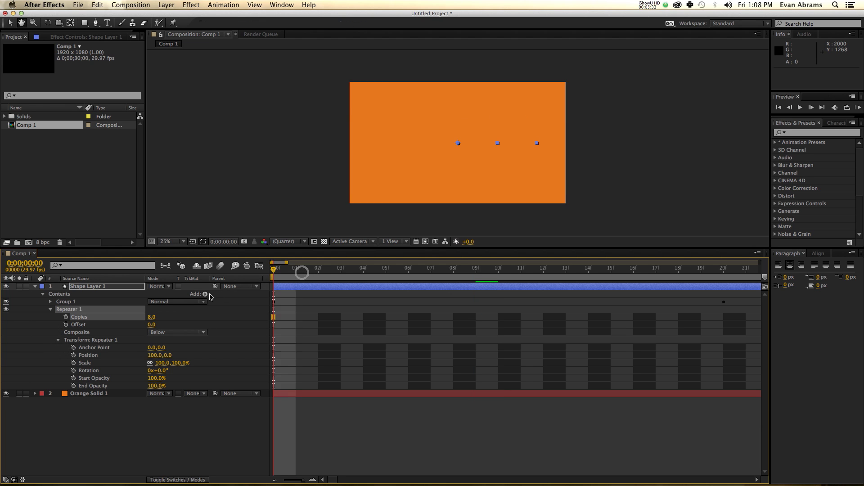
{"action": "key", "text": "space"}
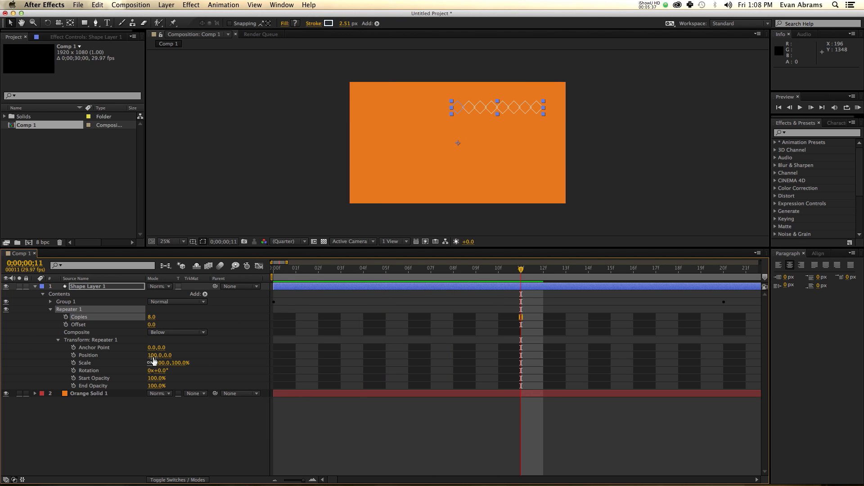
{"action": "scroll", "coordinate": [471, 131], "scroll_direction": "up", "scroll_amount": 2}
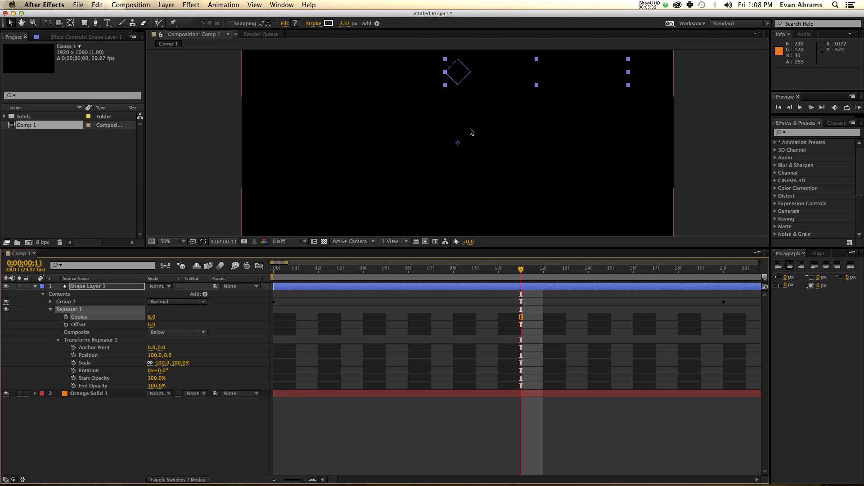
{"action": "key", "text": "space"}
{"action": "left_click_drag", "start_coordinate": [493, 96], "coordinate": [493, 136]}
{"action": "key", "text": "v"}
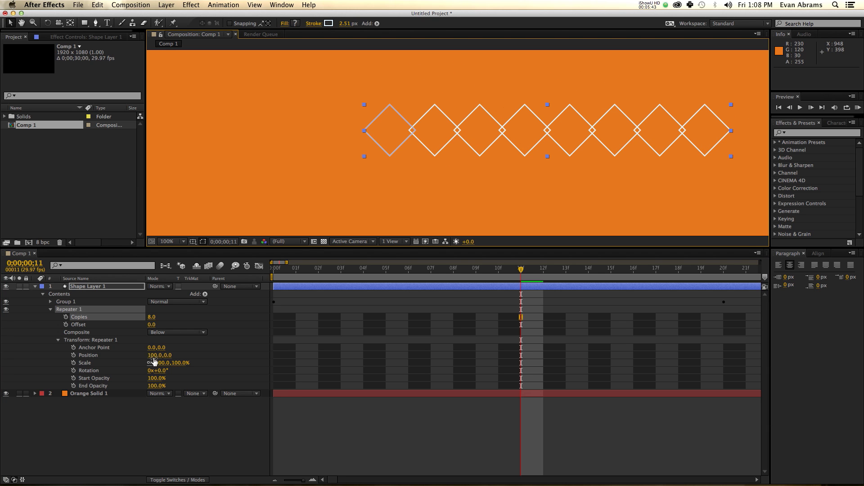
Step: Try a horizontal Position offset of 112 in the Repeater's transform and return it to 100
{"action": "left_click_drag", "start_coordinate": [154, 358], "coordinate": [160, 360]}
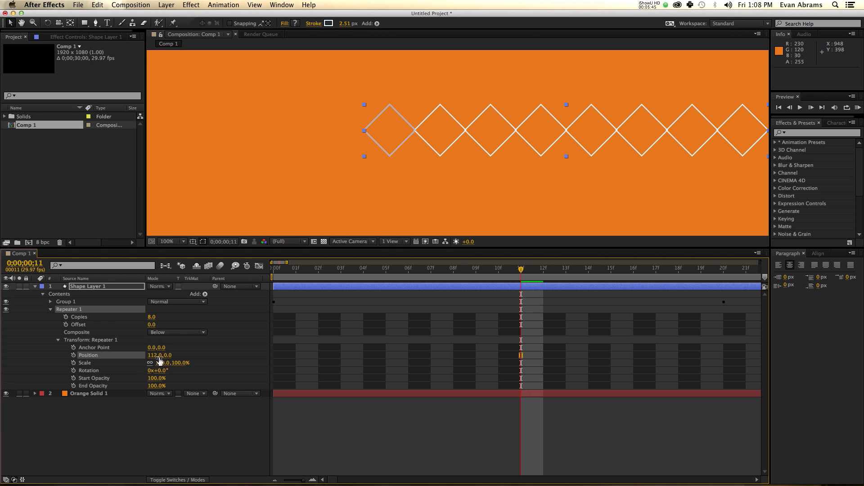
{"action": "left_click", "coordinate": [158, 357]}
{"action": "type", "text": "100"}
{"action": "key", "text": "Return"}
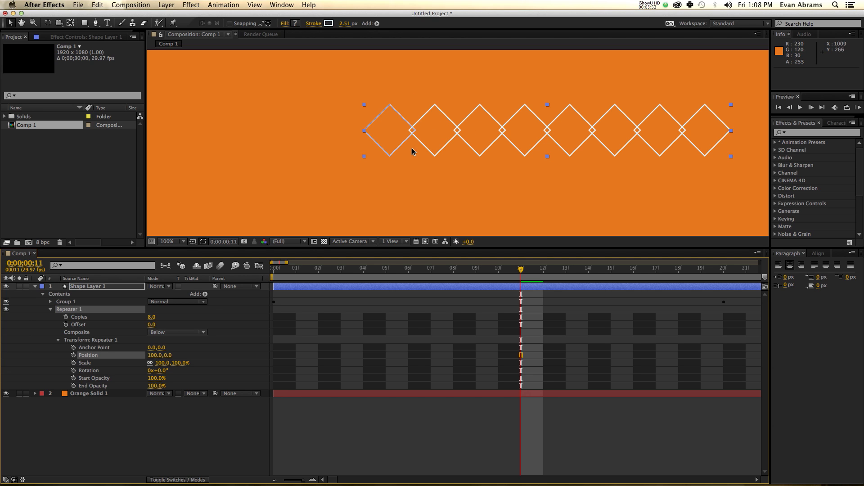
Step: Try a Scale of 90% in the Repeater's transform and return it to 100%
{"action": "left_click", "coordinate": [159, 363]}
{"action": "type", "text": "90"}
{"action": "key", "text": "Return"}
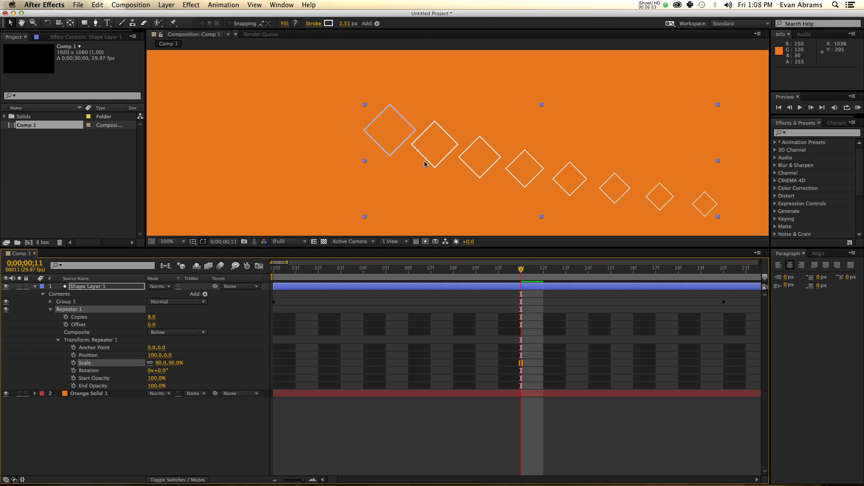
{"action": "left_click", "coordinate": [161, 363]}
{"action": "type", "text": "100"}
{"action": "key", "text": "Return"}
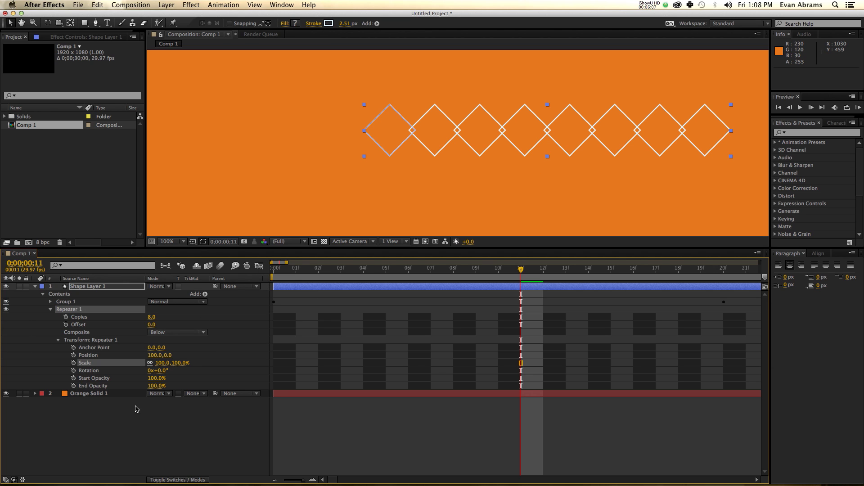
Step: Set the Repeater's transform Rotation to 45° and its Position to 0,0 to arrange the copies in a ring
{"action": "left_click_drag", "start_coordinate": [162, 371], "coordinate": [169, 370]}
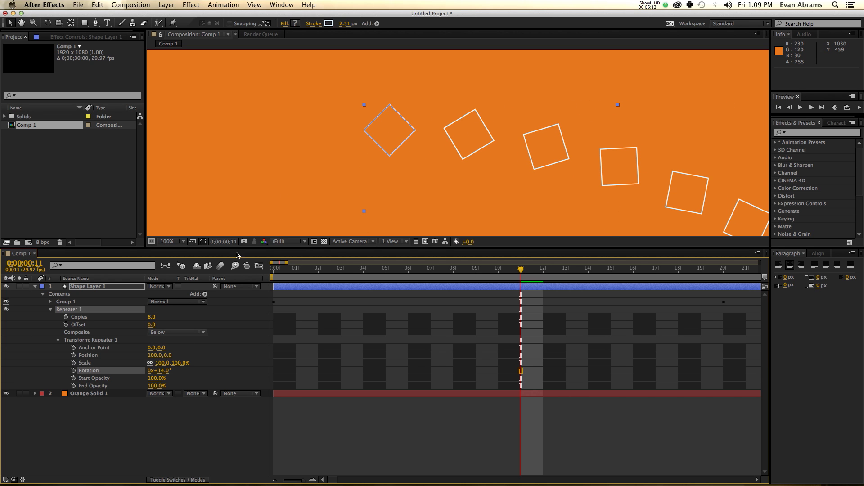
{"action": "scroll", "coordinate": [465, 130], "scroll_direction": "down", "scroll_amount": 4}
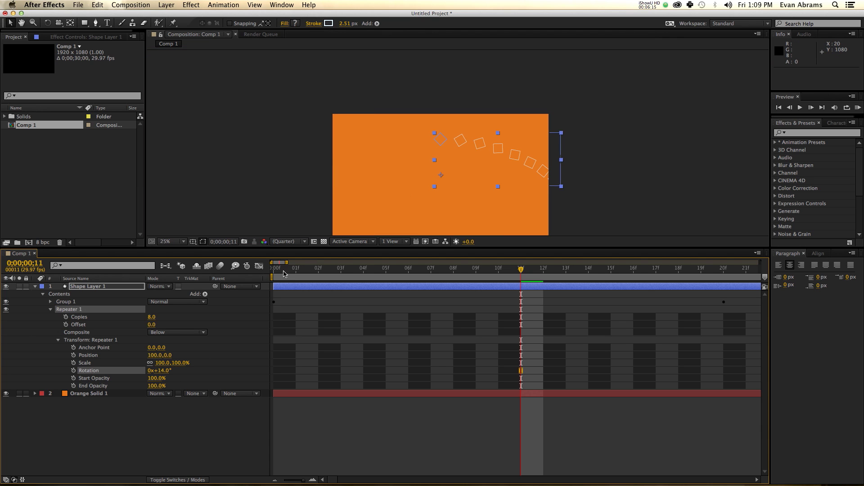
{"action": "type", "text": "45"}
{"action": "key", "text": "Return"}
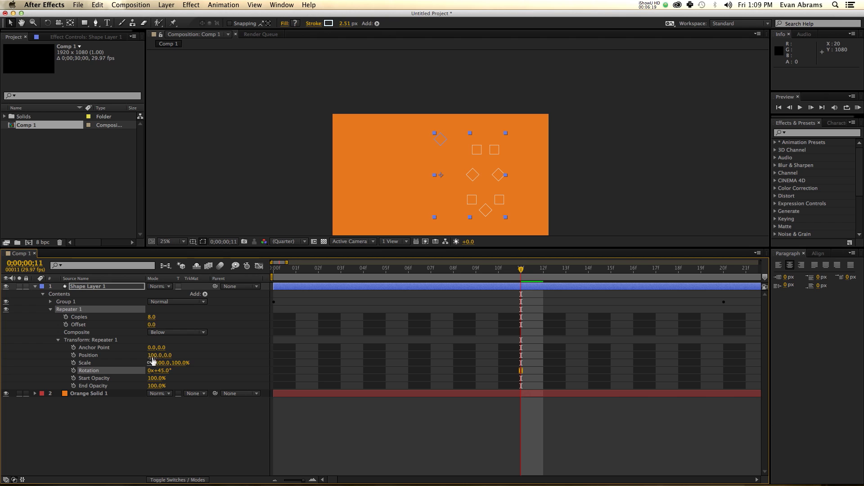
{"action": "left_click", "coordinate": [153, 356]}
{"action": "type", "text": "0"}
{"action": "key", "text": "Return"}
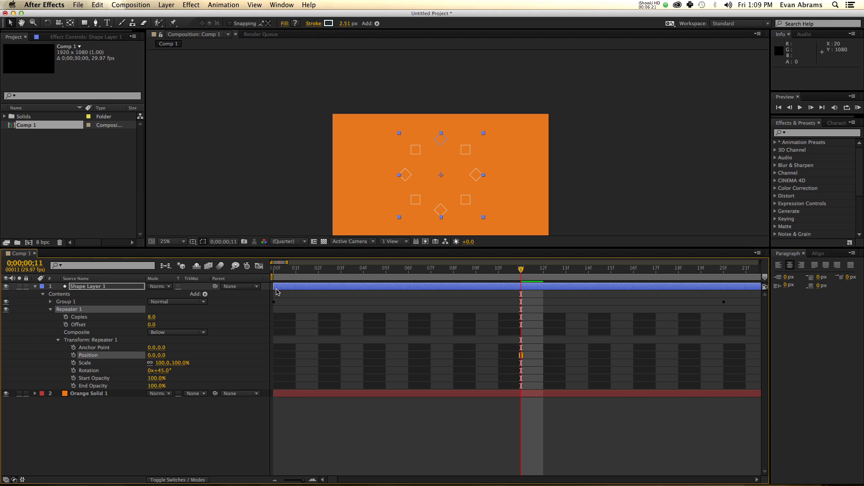
Step: Preview the ring animation repeatedly from frame 0 and check the end keyframe at frame 20
{"action": "left_click_drag", "start_coordinate": [341, 273], "coordinate": [270, 279]}
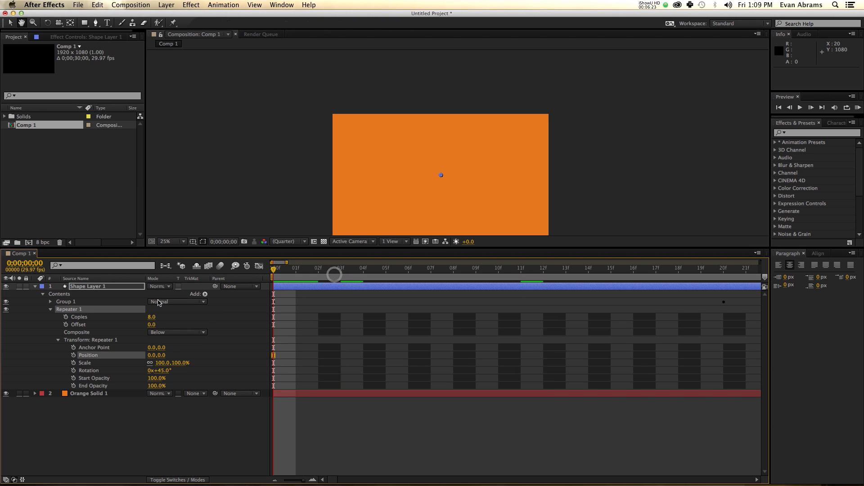
{"action": "key", "text": "space"}
{"action": "key", "text": "space"}
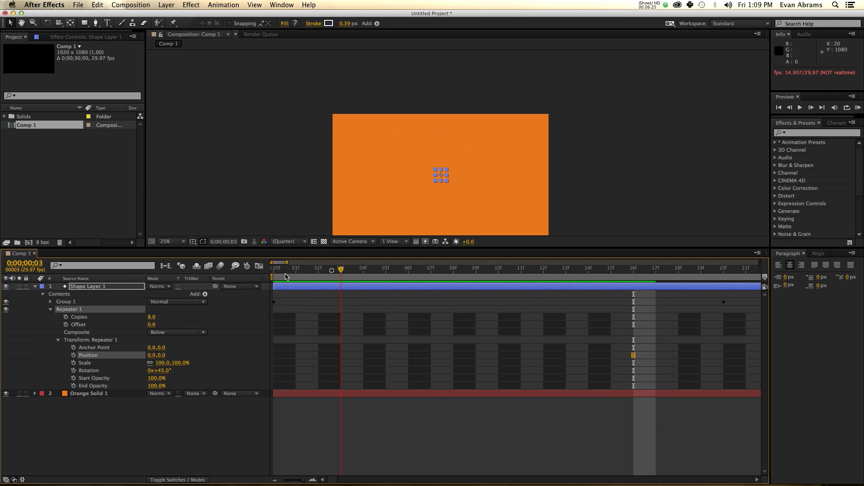
{"action": "left_click_drag", "start_coordinate": [340, 269], "coordinate": [726, 332]}
{"action": "left_click", "coordinate": [521, 421]}
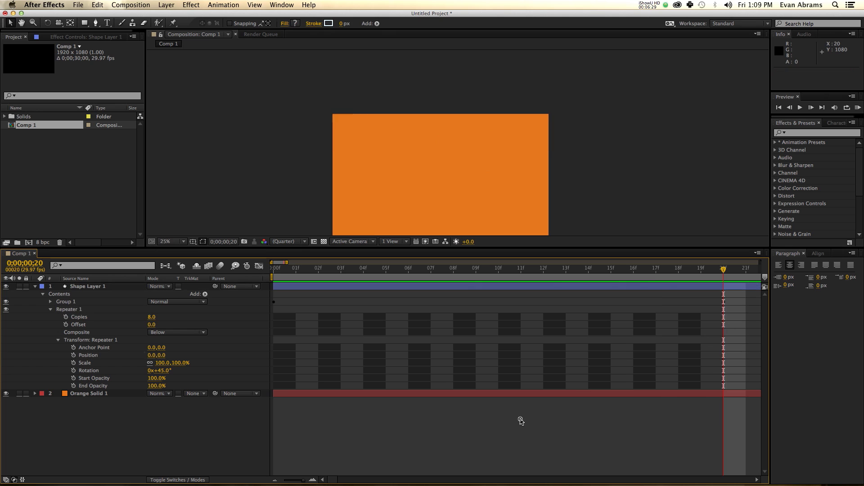
{"action": "left_click", "coordinate": [293, 270]}
{"action": "key", "text": "space"}
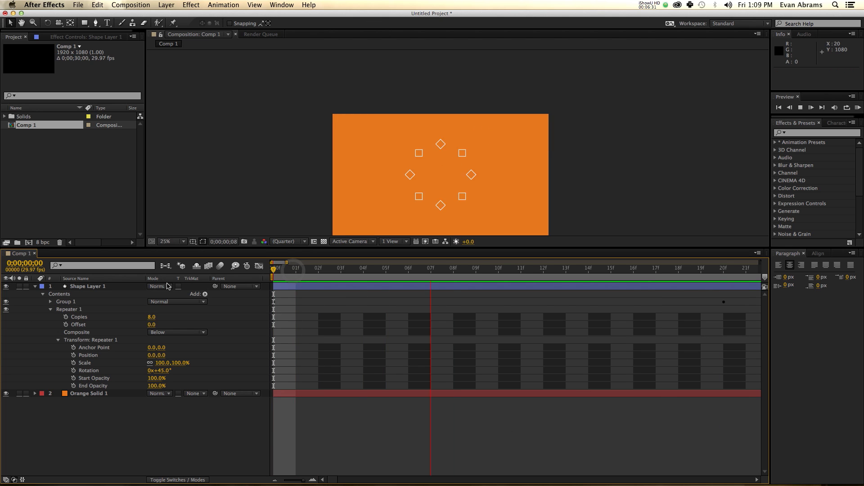
{"action": "key", "text": "space"}
{"action": "left_click", "coordinate": [281, 273]}
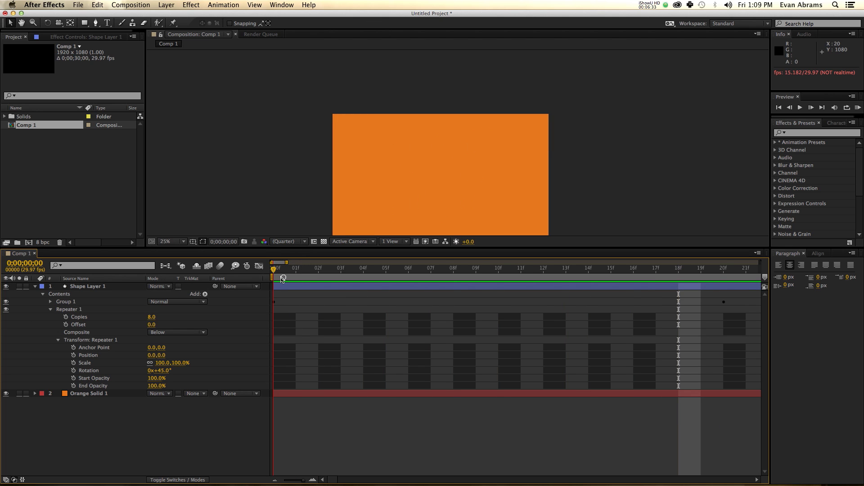
{"action": "key", "text": "space"}
{"action": "key", "text": "space"}
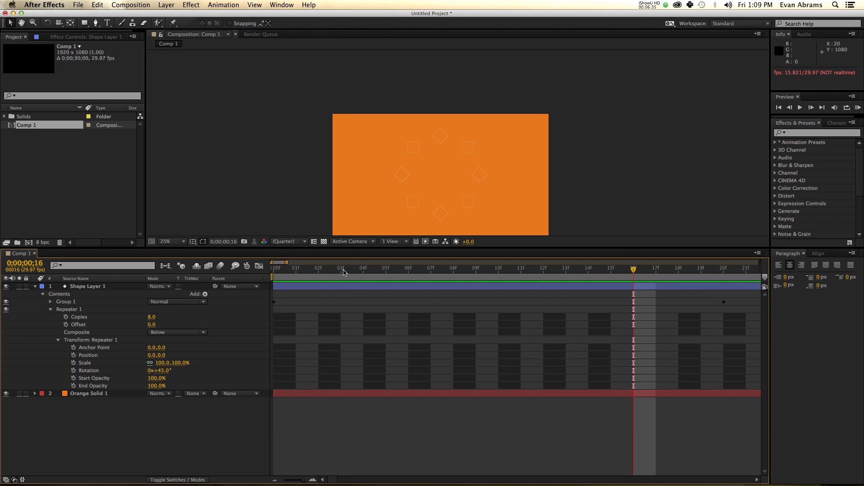
{"action": "key", "text": "Home"}
{"action": "key", "text": "space"}
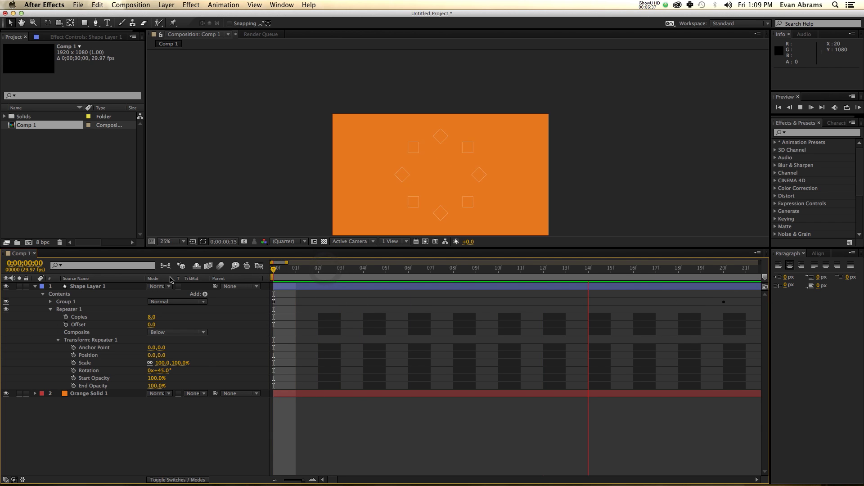
{"action": "key", "text": "space"}
{"action": "key", "text": "Home"}
{"action": "key", "text": "space"}
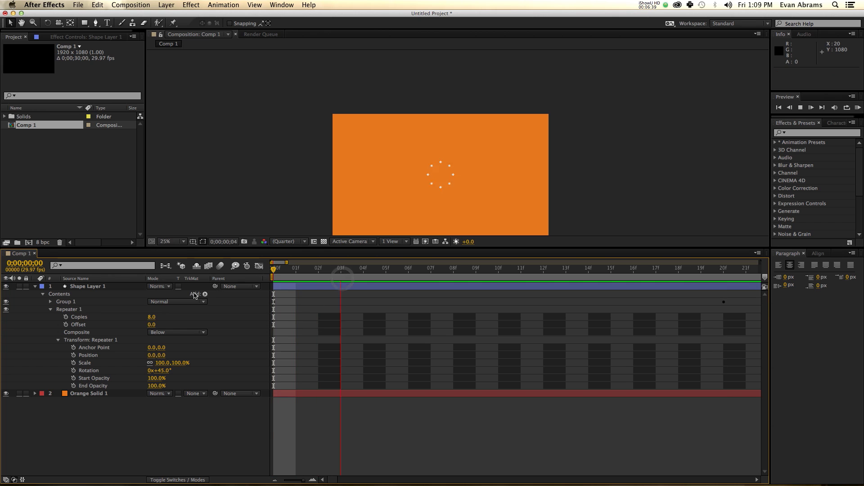
{"action": "key", "text": "space"}
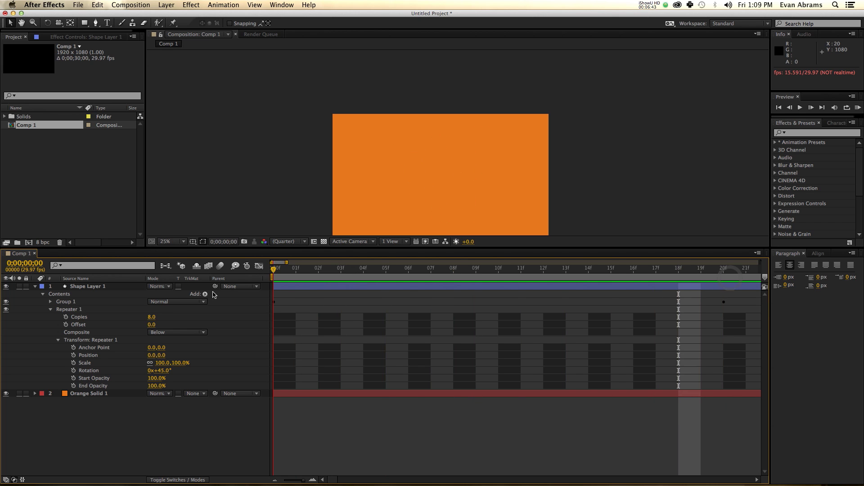
{"action": "key", "text": "Home"}
{"action": "key", "text": "space"}
{"action": "key", "text": "space"}
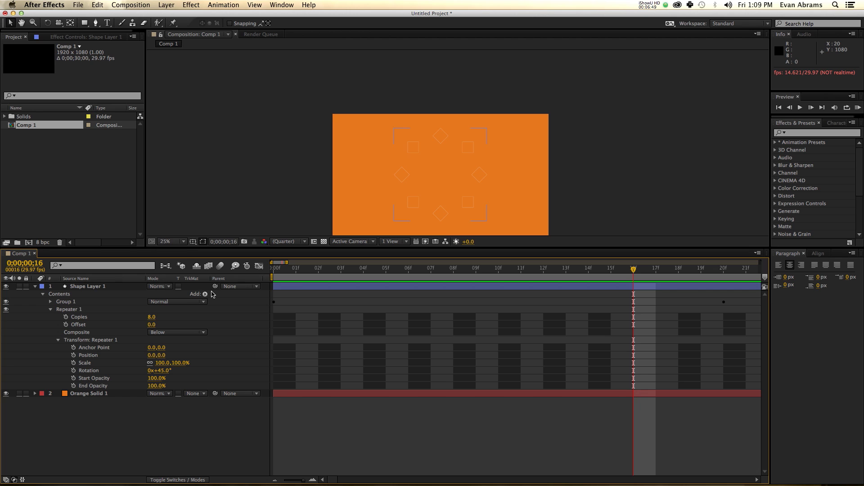
Step: Collapse the shape layer's properties, duplicate the layer and shift the duplicate in time to start at frame 11
{"action": "key", "text": "u"}
{"action": "key", "text": "u"}
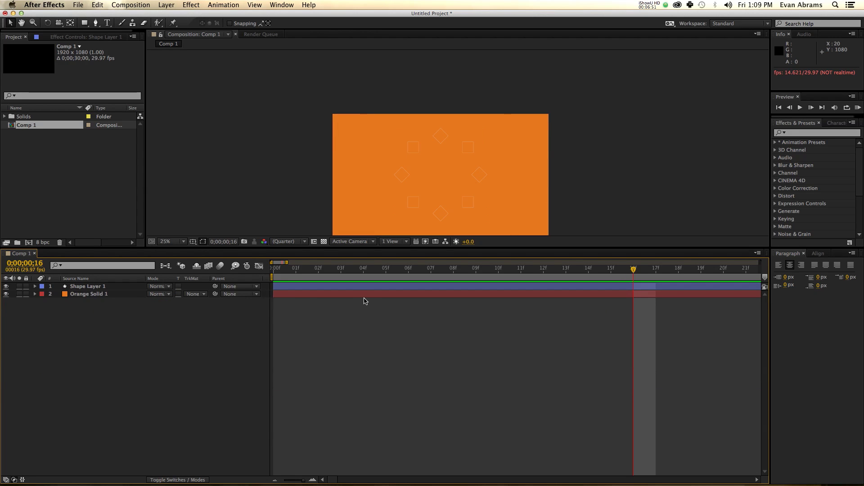
{"action": "left_click", "coordinate": [354, 286]}
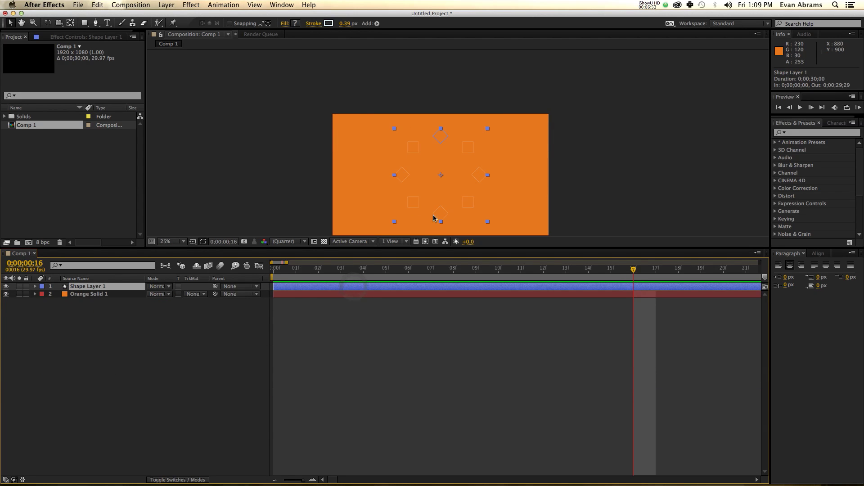
{"action": "key", "text": "super+d"}
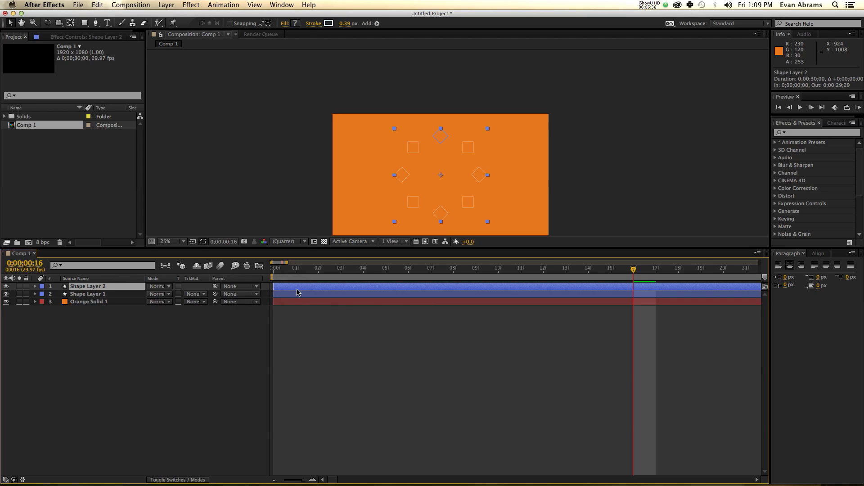
{"action": "left_click_drag", "start_coordinate": [308, 289], "coordinate": [553, 293]}
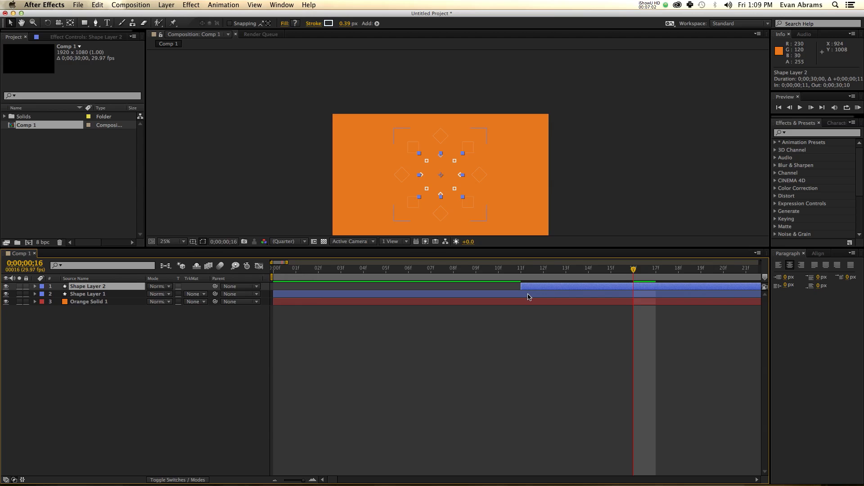
Step: Set the duplicate shape layer's Rotation to 22.5°
{"action": "key", "text": "r"}
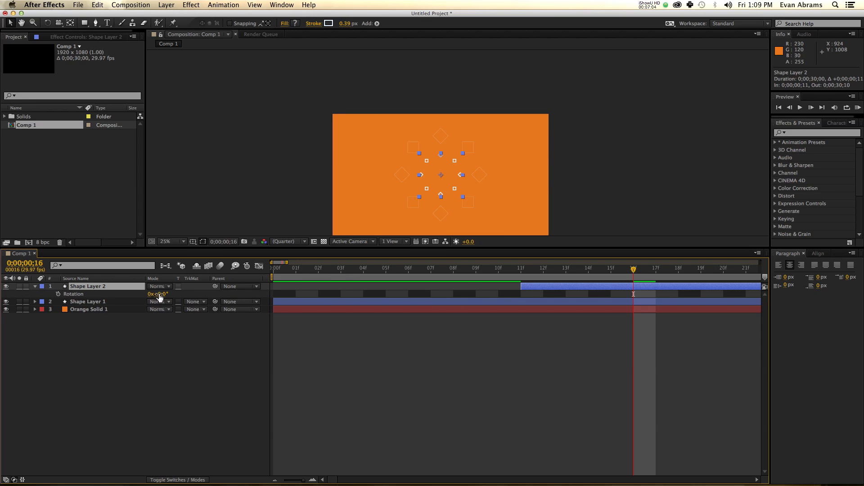
{"action": "type", "text": "22.5"}
{"action": "key", "text": "Return"}
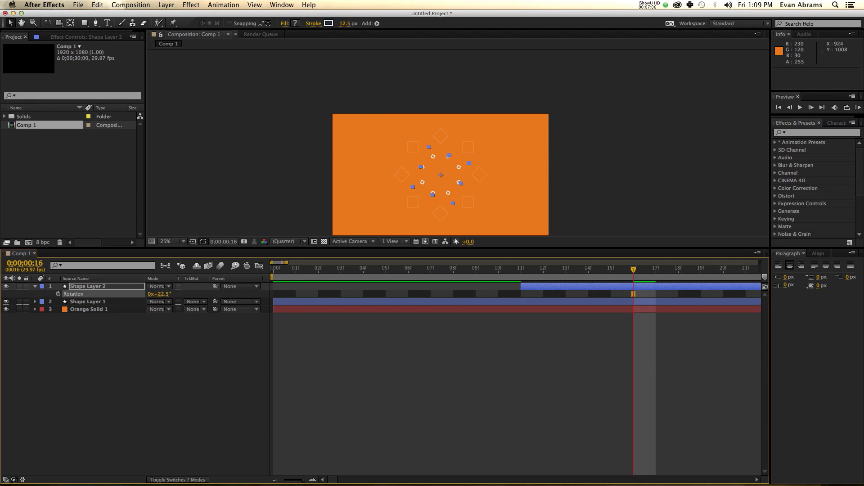
{"action": "left_click", "coordinate": [663, 366]}
Step: Preview the two staggered ring layers from frame 0 through frame 23
{"action": "left_click_drag", "start_coordinate": [460, 269], "coordinate": [163, 289]}
{"action": "key", "text": "space"}
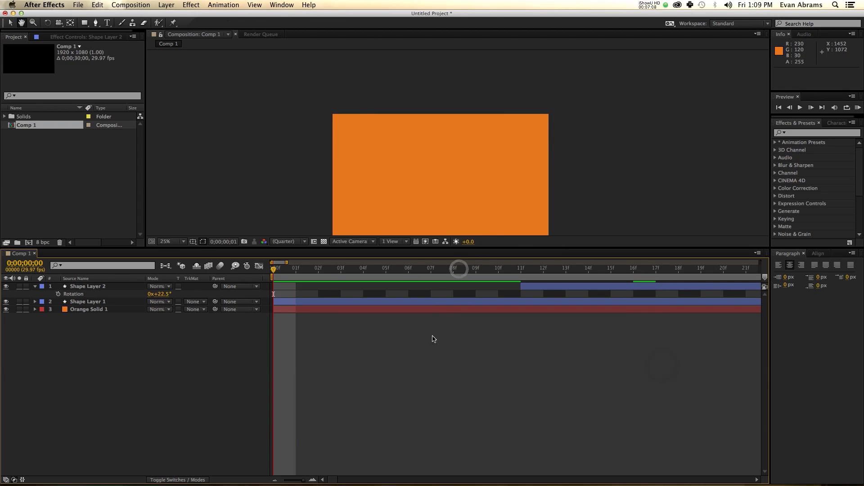
{"action": "key", "text": "space"}
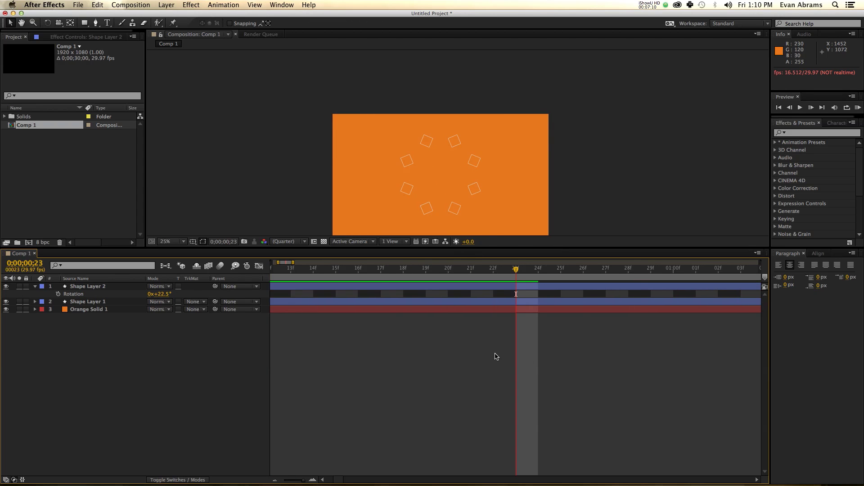
Step: Reveal Shape Layer 2's keyframed properties, go to its end keyframes at 0;00;01;01 and add a Fill to the layer
{"action": "scroll", "coordinate": [495, 353], "scroll_direction": "down", "scroll_amount": 1}
{"action": "left_click", "coordinate": [386, 288]}
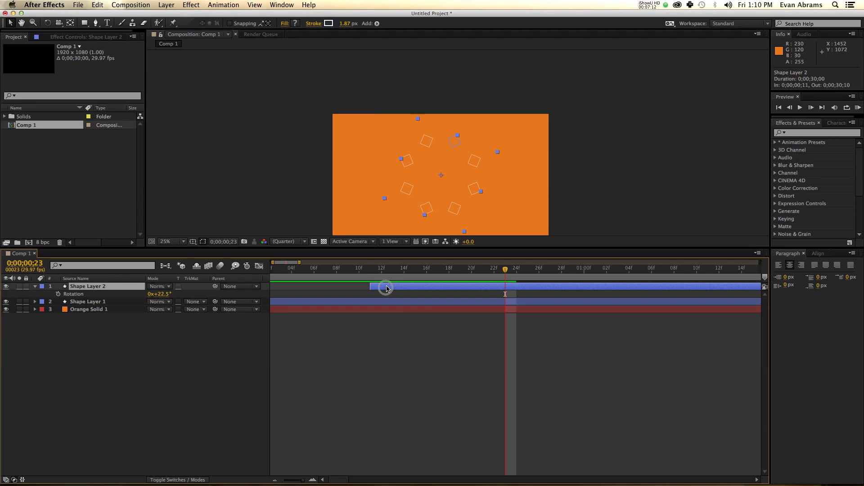
{"action": "key", "text": "r"}
{"action": "key", "text": "u"}
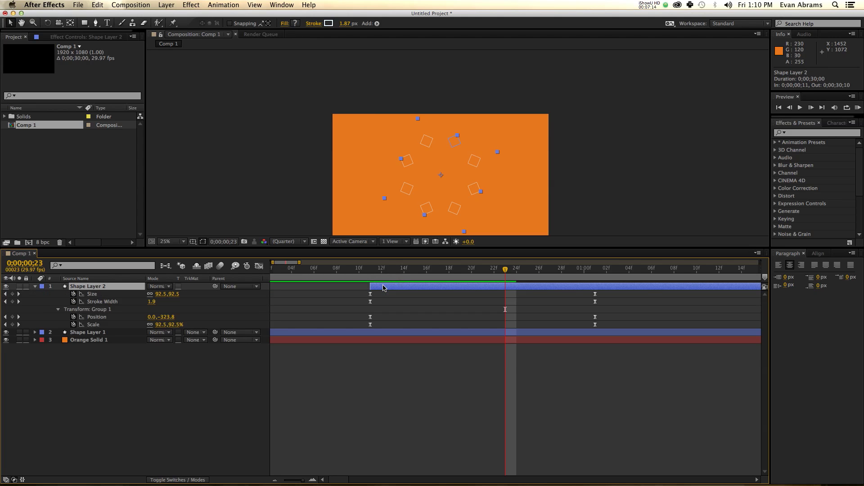
{"action": "left_click_drag", "start_coordinate": [385, 281], "coordinate": [595, 278]}
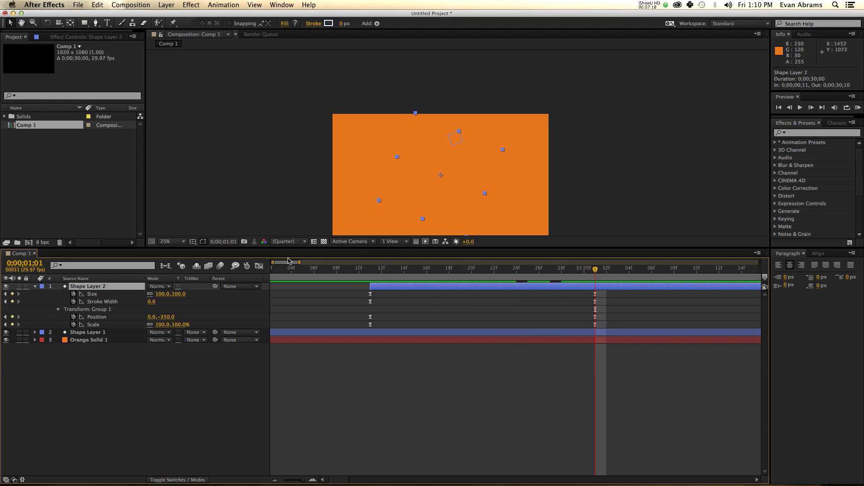
{"action": "left_click", "coordinate": [296, 24]}
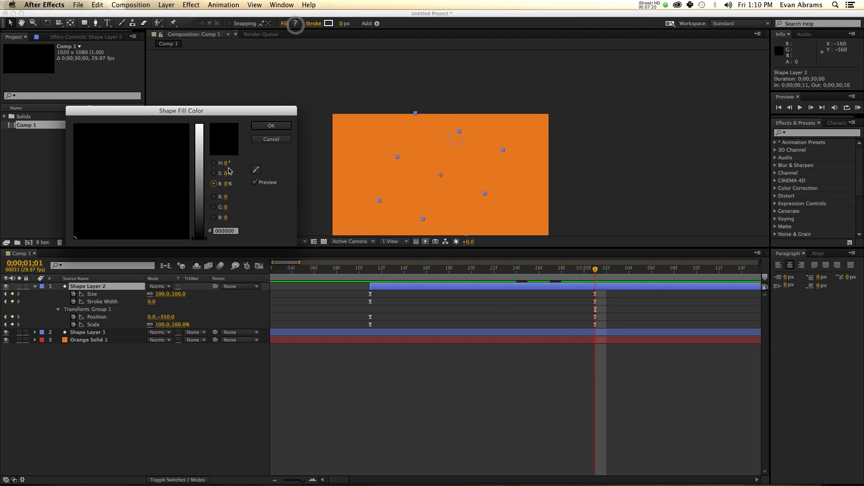
{"action": "left_click", "coordinate": [275, 139]}
{"action": "left_click", "coordinate": [377, 23]}
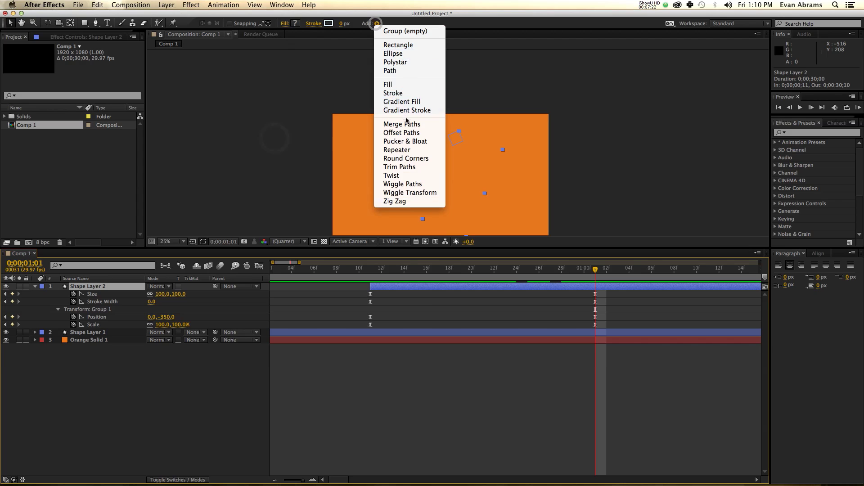
{"action": "left_click", "coordinate": [407, 84]}
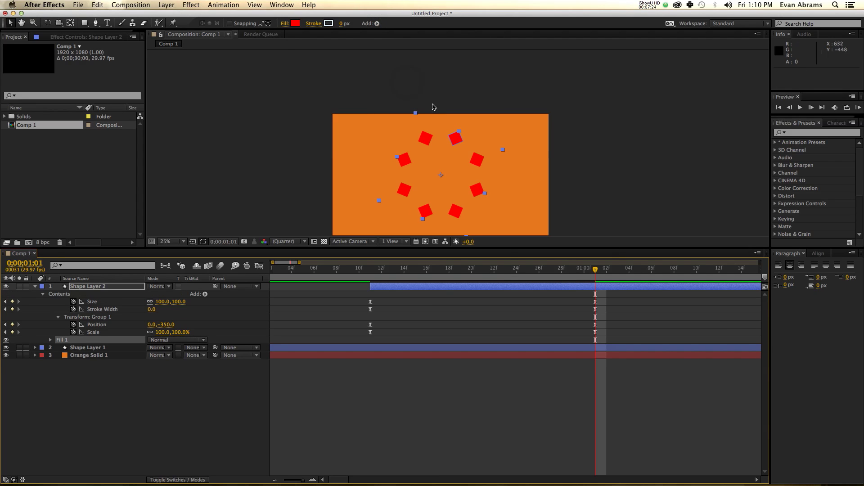
Step: Set Shape Layer 2's fill colour to the stroke's pale blue, E5F7FF, by sampling it with the eyedropper
{"action": "left_click_drag", "start_coordinate": [492, 274], "coordinate": [381, 280]}
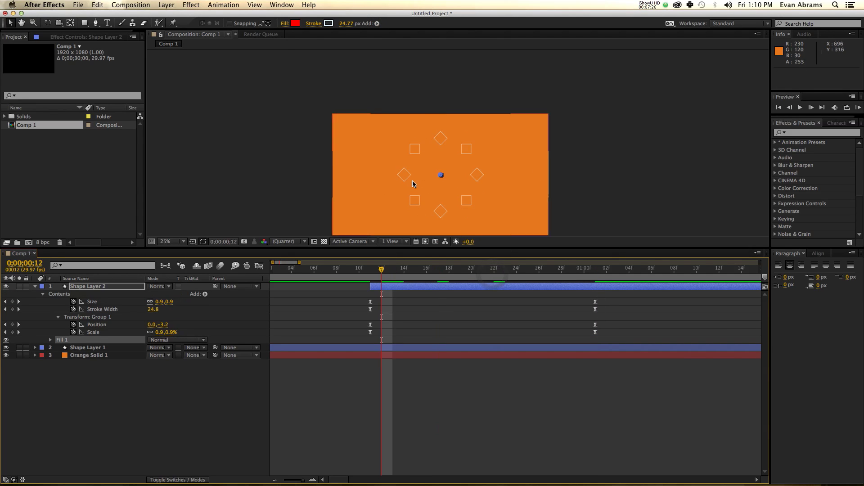
{"action": "left_click", "coordinate": [295, 24]}
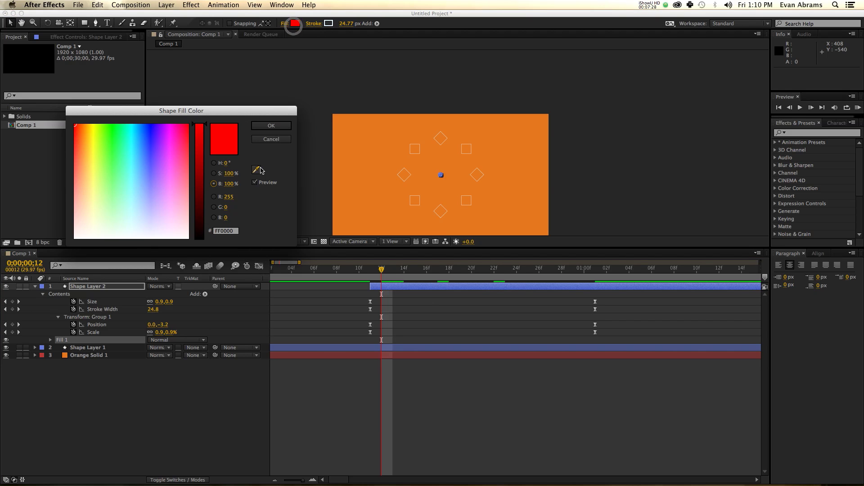
{"action": "left_click", "coordinate": [257, 169]}
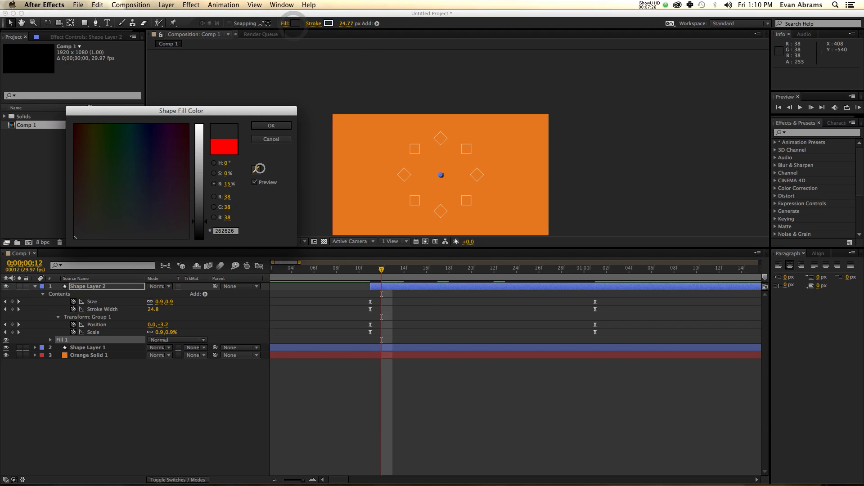
{"action": "left_click", "coordinate": [334, 24]}
{"action": "left_click", "coordinate": [271, 127]}
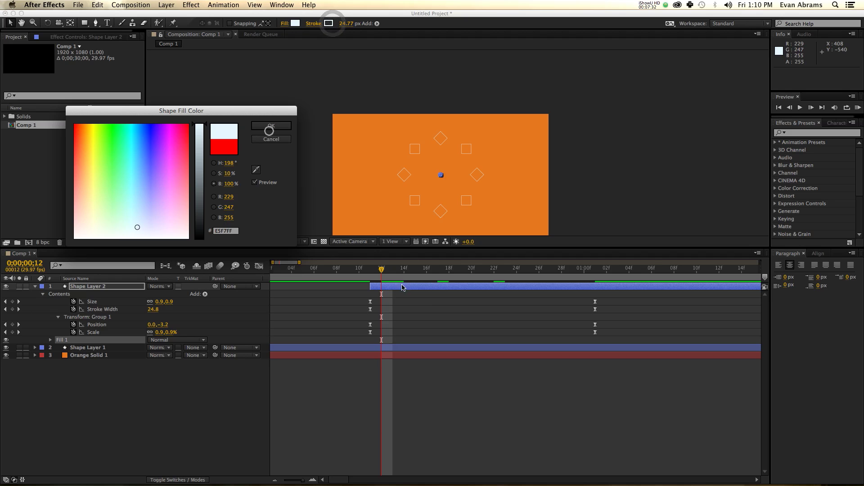
Step: Preview the filled squares' animation from frame 11 up to the end keyframes at 0;00;01;01
{"action": "left_click", "coordinate": [370, 274]}
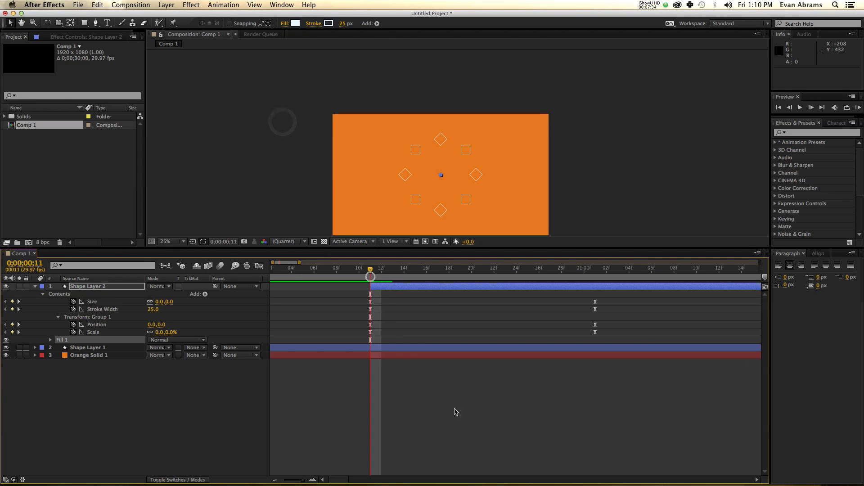
{"action": "left_click", "coordinate": [471, 421]}
{"action": "key", "text": "space"}
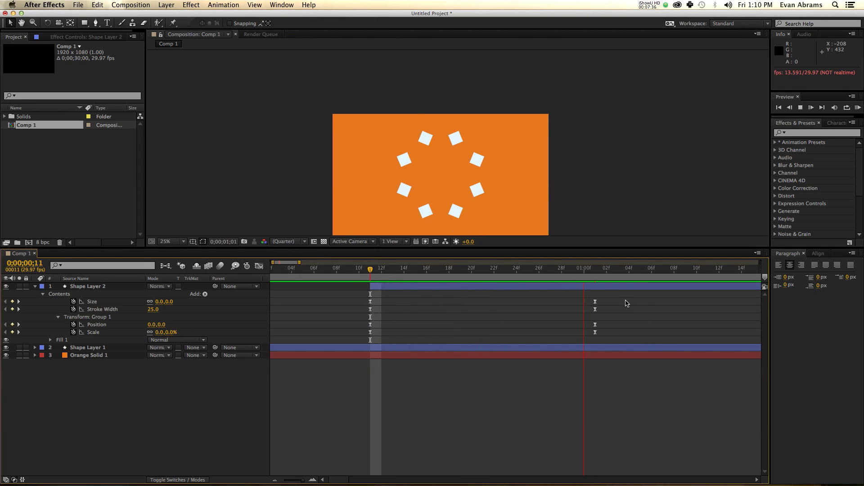
{"action": "key", "text": "space"}
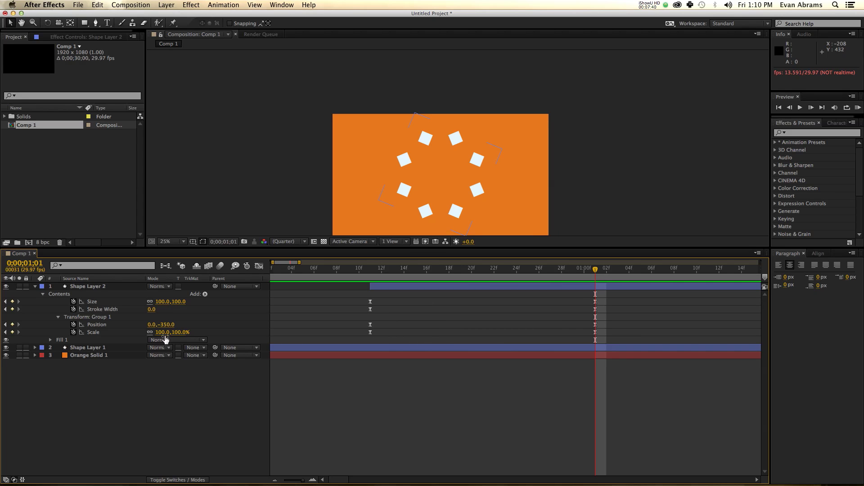
Step: Reverse Shape Layer 2's Size animation: set the end keyframe to 0 and the start keyframe at frame 11 to 100
{"action": "left_click", "coordinate": [161, 302]}
{"action": "type", "text": "0"}
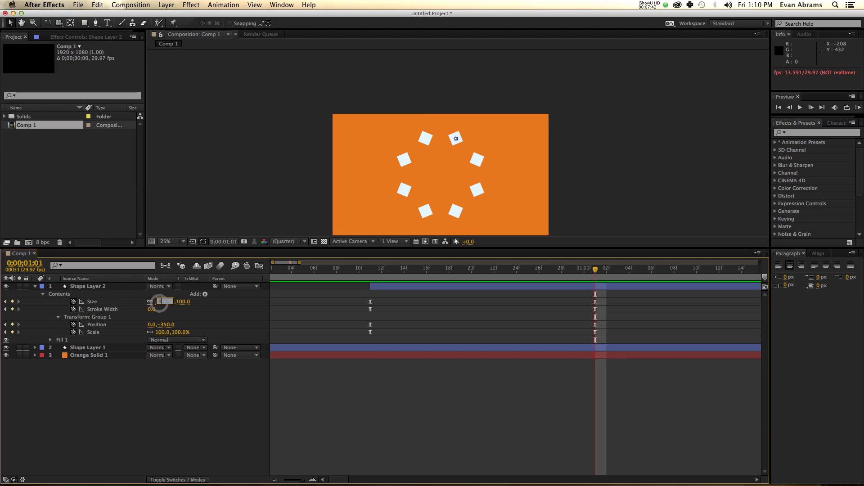
{"action": "key", "text": "Return"}
{"action": "double_click", "coordinate": [371, 302]}
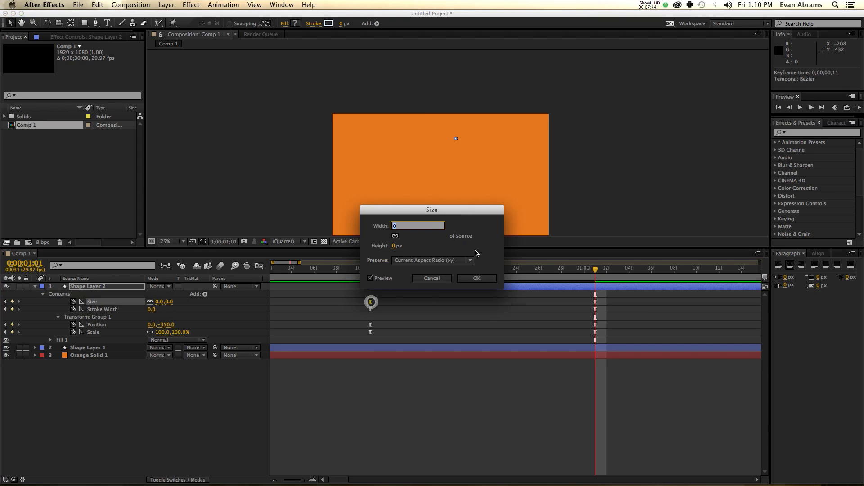
{"action": "type", "text": "200"}
{"action": "key", "text": "Return"}
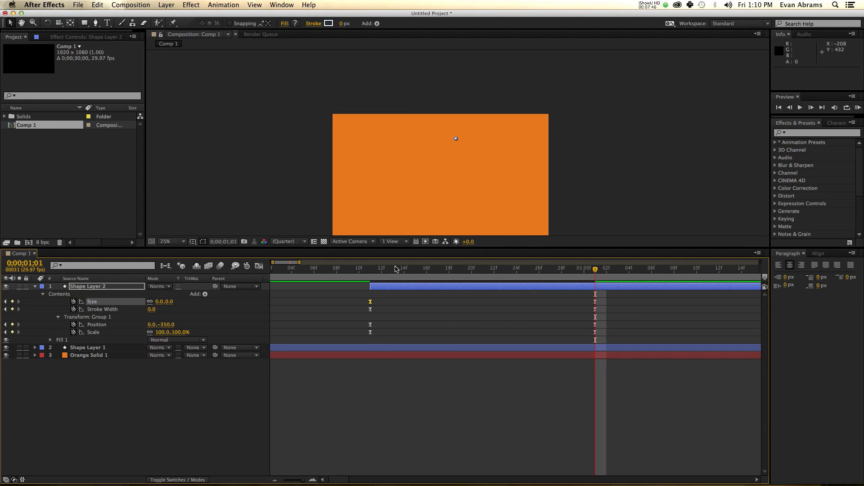
Step: Preview the shrinking filled squares from frame 5 and scrub back to frame 18
{"action": "left_click", "coordinate": [379, 271]}
{"action": "left_click", "coordinate": [445, 413]}
{"action": "key", "text": "space"}
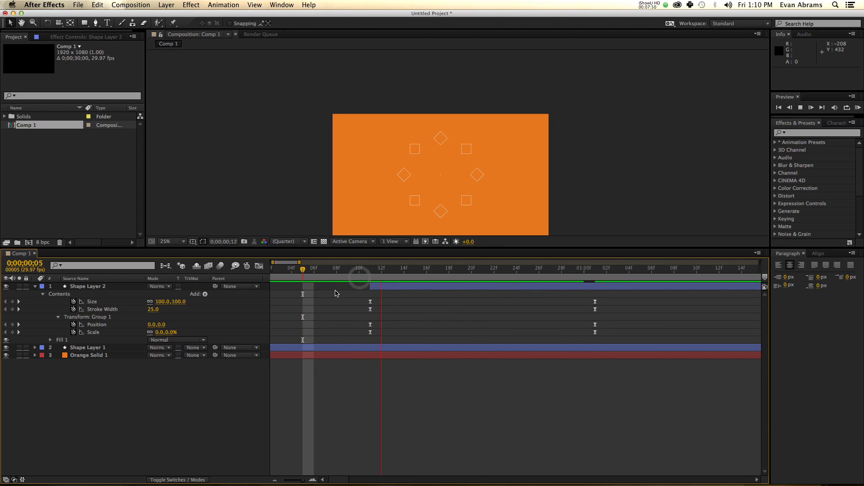
{"action": "key", "text": "space"}
{"action": "left_click_drag", "start_coordinate": [590, 272], "coordinate": [449, 275]}
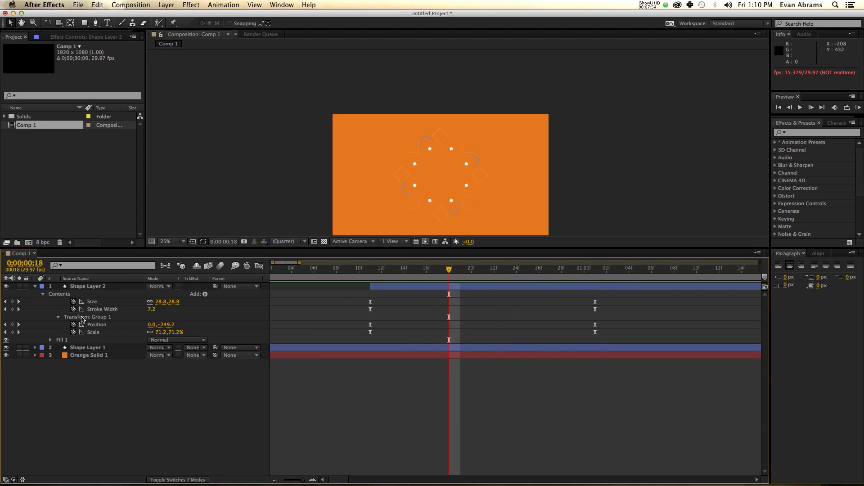
Step: Reveal Shape Layer 2's modified properties and set its Repeater to 16 copies with a Rotation of 22.5°
{"action": "left_click", "coordinate": [443, 287]}
{"action": "key", "text": "u"}
{"action": "key", "text": "u"}
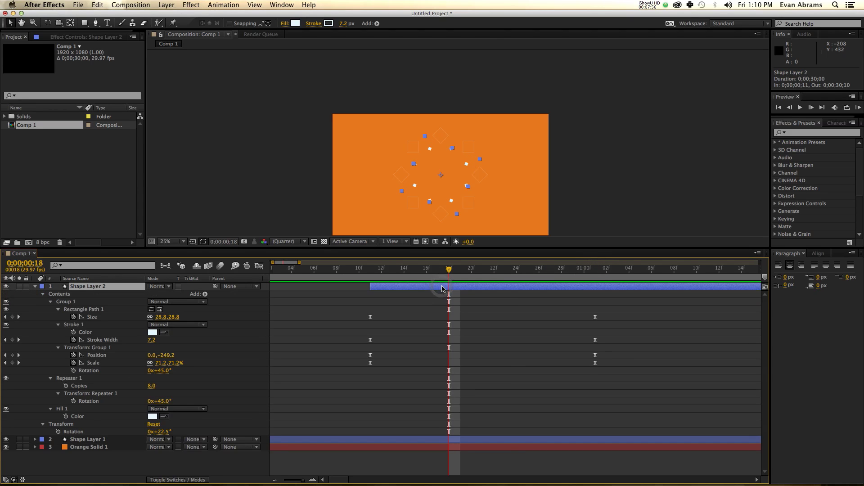
{"action": "left_click", "coordinate": [151, 386]}
{"action": "type", "text": "16"}
{"action": "key", "text": "Return"}
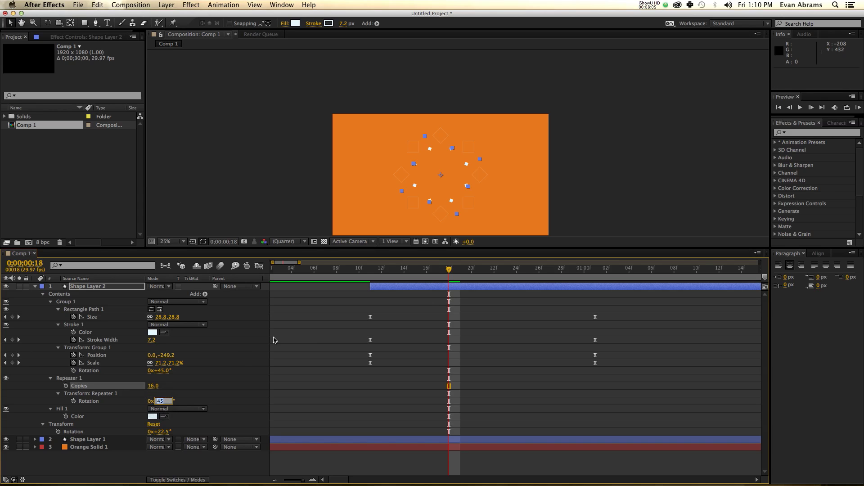
{"action": "key", "text": "Return"}
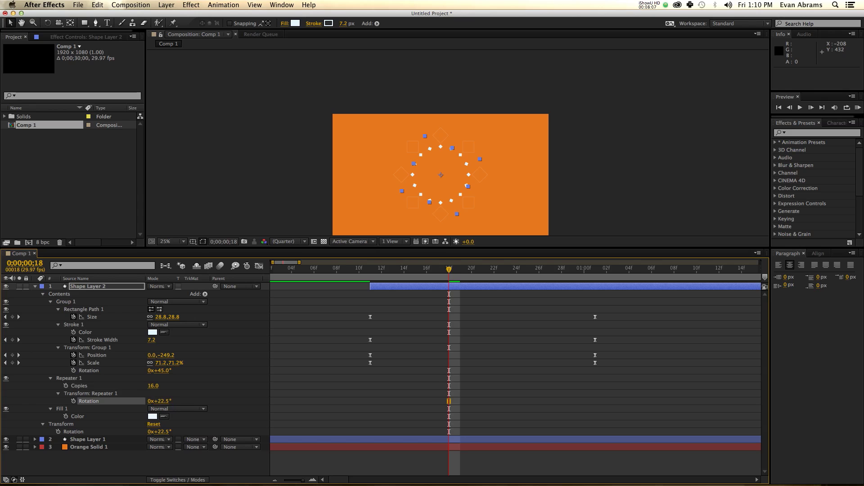
Step: Preview the 16-copy ring animation from the composition's start and scrub to frame 21
{"action": "left_click", "coordinate": [619, 334]}
{"action": "left_click_drag", "start_coordinate": [353, 271], "coordinate": [151, 286]}
{"action": "key", "text": "space"}
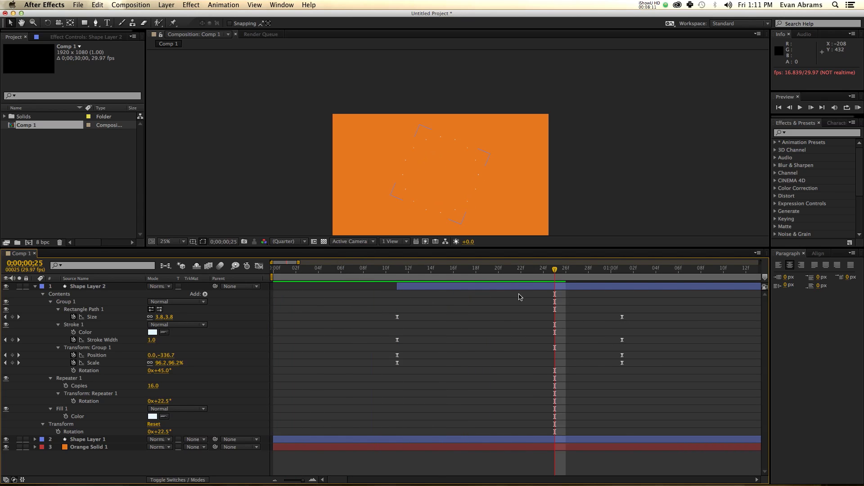
{"action": "left_click_drag", "start_coordinate": [477, 275], "coordinate": [509, 275]}
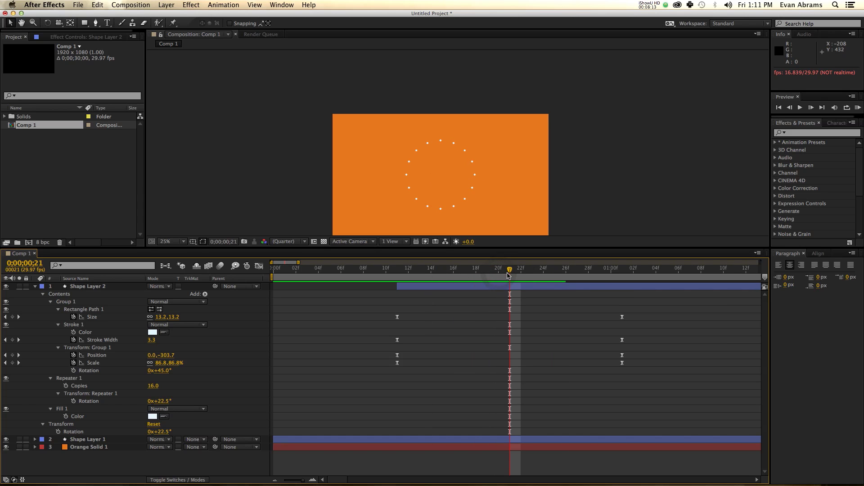
Step: Duplicate Shape Layer 2, shift the duplicate to start at frame 25 and collapse the original layer's properties
{"action": "left_click", "coordinate": [508, 286]}
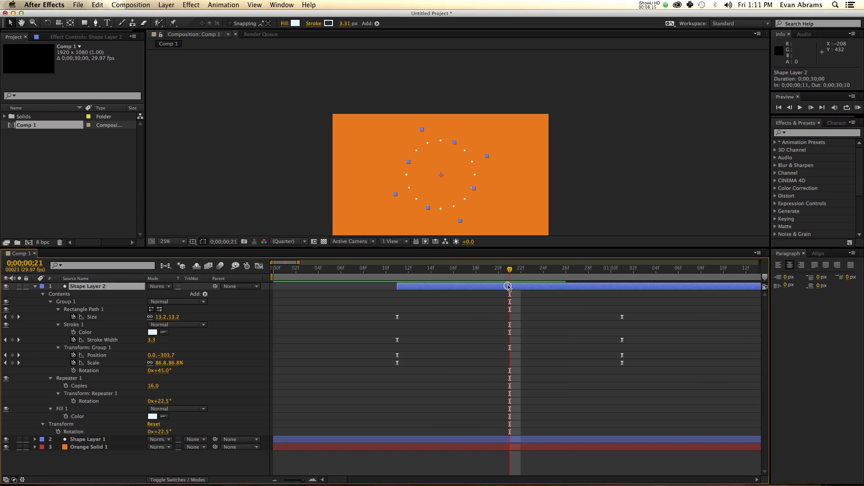
{"action": "key", "text": "ctrl+d"}
{"action": "left_click_drag", "start_coordinate": [508, 286], "coordinate": [664, 287]}
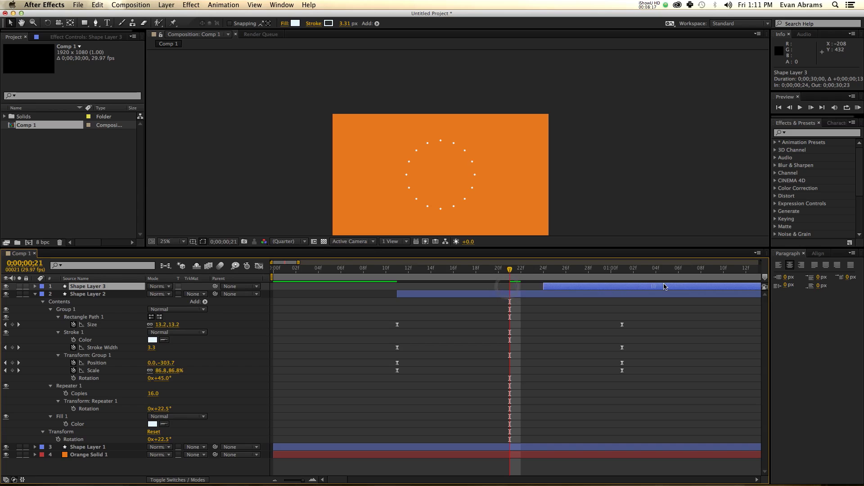
{"action": "left_click", "coordinate": [535, 295]}
{"action": "key", "text": "u"}
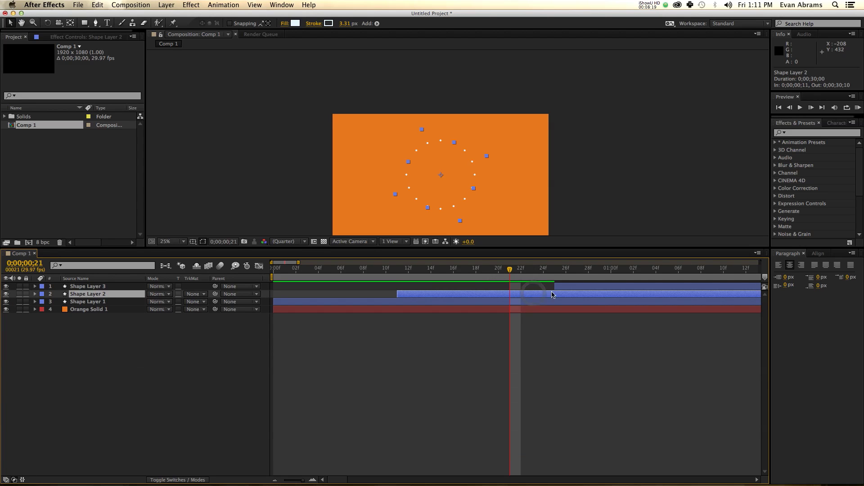
Step: Reveal Shape Layer 3's modified properties, preview its motion and set the Rotation under Transform: Group 1 to 90°
{"action": "left_click", "coordinate": [587, 284]}
{"action": "key", "text": "u"}
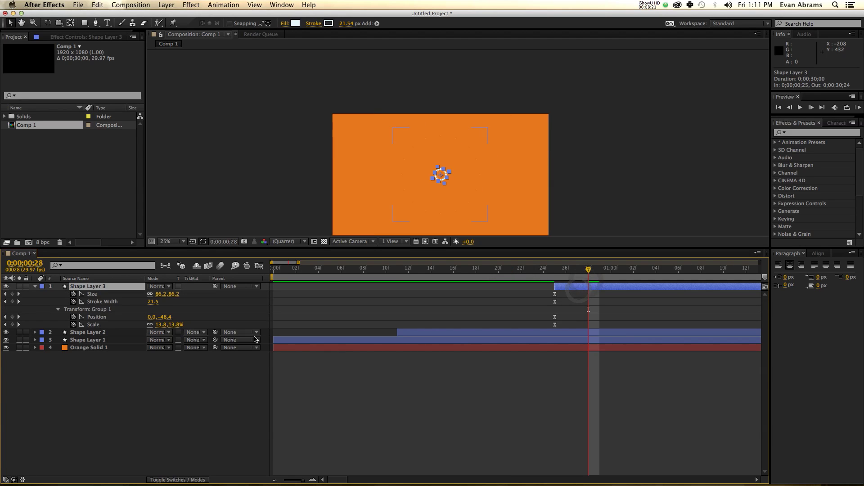
{"action": "key", "text": "u"}
{"action": "key", "text": "u"}
{"action": "key", "text": "u"}
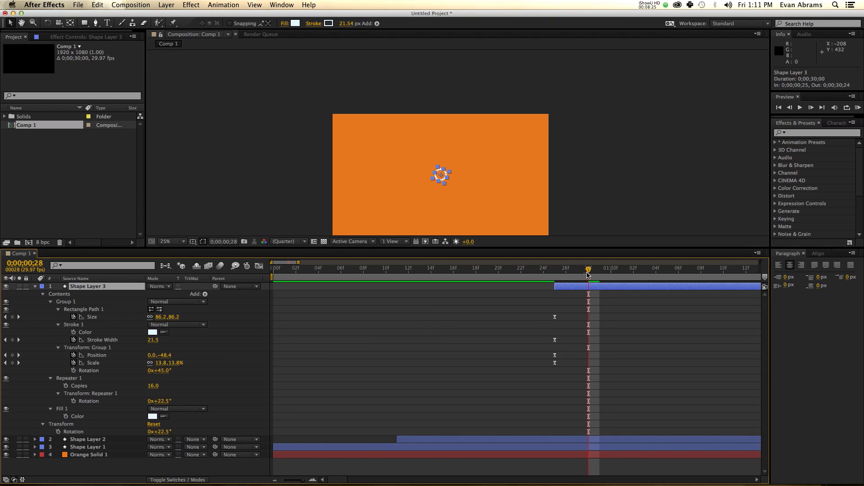
{"action": "mouse_move", "coordinate": [587, 274]}
{"action": "left_mouse_down"}
{"action": "mouse_move", "coordinate": [673, 277]}
{"action": "mouse_move", "coordinate": [585, 279]}
{"action": "mouse_move", "coordinate": [644, 279]}
{"action": "mouse_move", "coordinate": [454, 306]}
{"action": "left_mouse_up"}
{"action": "key", "text": "space"}
{"action": "key", "text": "v"}
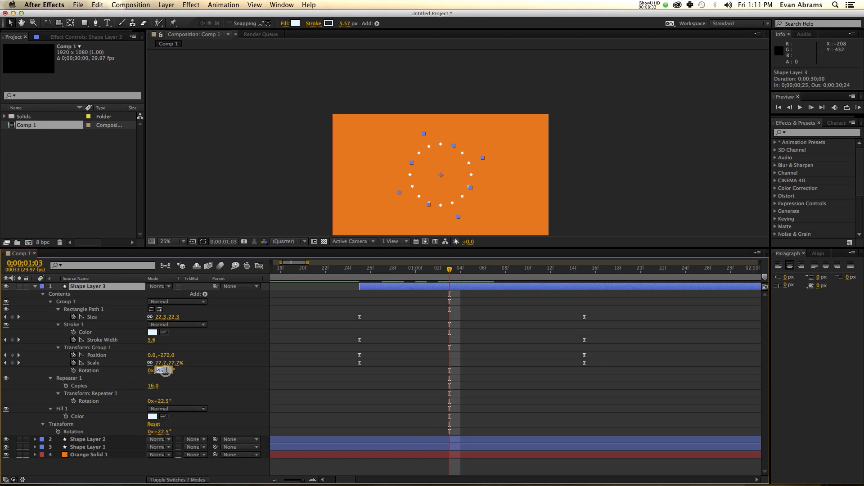
{"action": "type", "text": "90"}
{"action": "key", "text": "Return"}
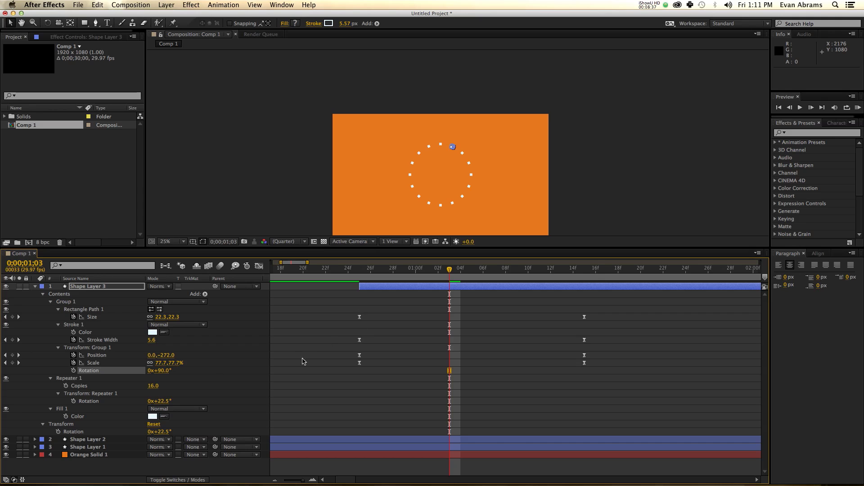
Step: Remove the Stroke Width keyframes from Shape Layer 3 and delete its Stroke 1
{"action": "left_click", "coordinate": [78, 340]}
{"action": "left_click", "coordinate": [74, 340]}
{"action": "left_click", "coordinate": [76, 325]}
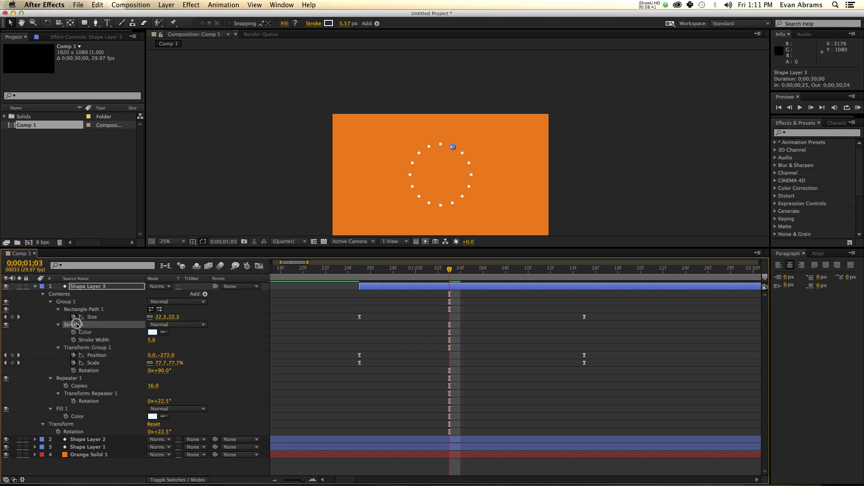
{"action": "key", "text": "Delete"}
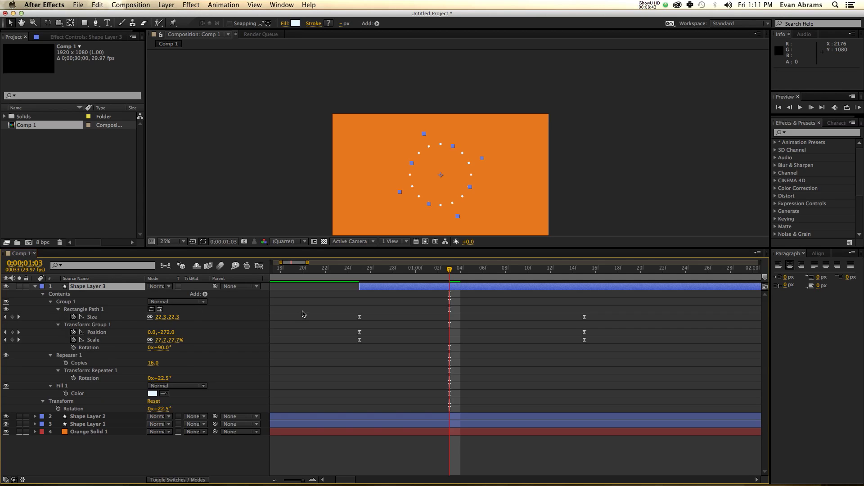
Step: Set Shape Layer 3's Size to 100 at its end keyframe, 0;00;01;15
{"action": "left_click", "coordinate": [584, 270]}
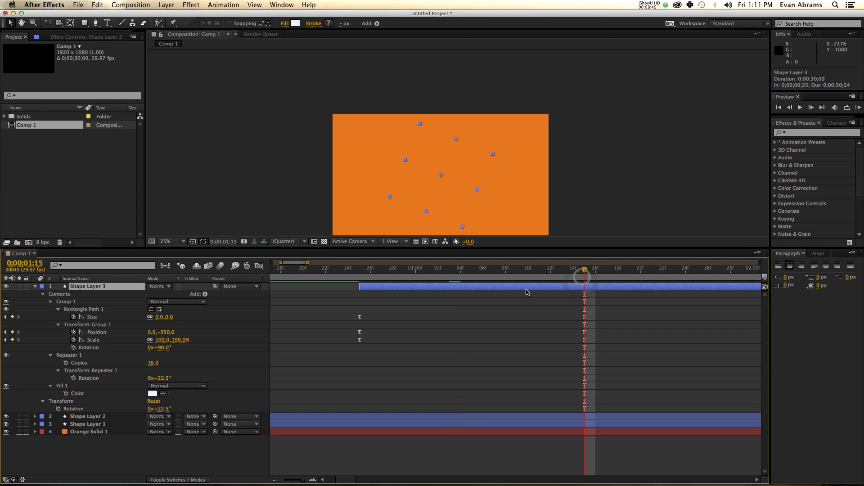
{"action": "left_click", "coordinate": [160, 318]}
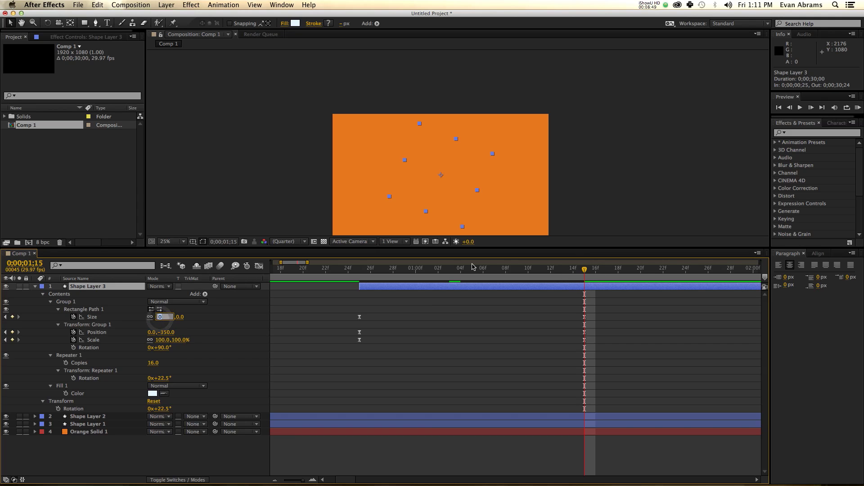
{"action": "type", "text": "100"}
{"action": "left_click", "coordinate": [456, 139]}
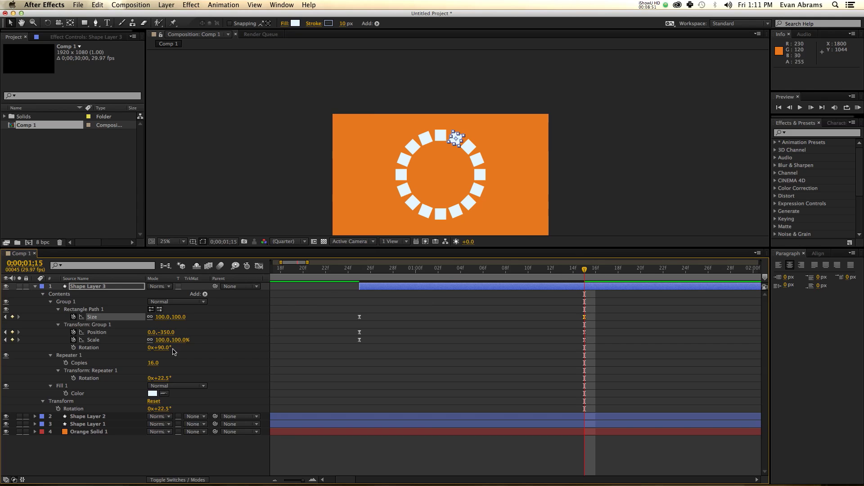
Step: Set Shape Layer 3's Size to 219 and Position to 0, -1245 at the end keyframe, and preview the motion
{"action": "left_click_drag", "start_coordinate": [165, 317], "coordinate": [219, 321]}
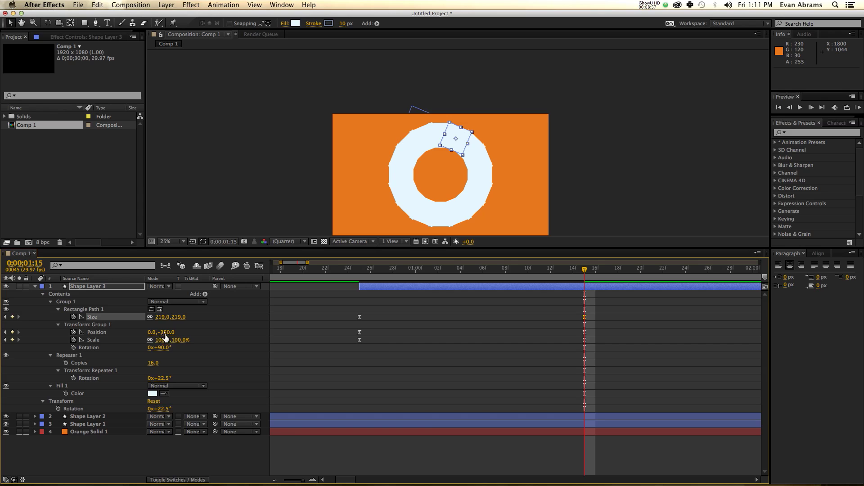
{"action": "left_click_drag", "start_coordinate": [164, 335], "coordinate": [162, 335]}
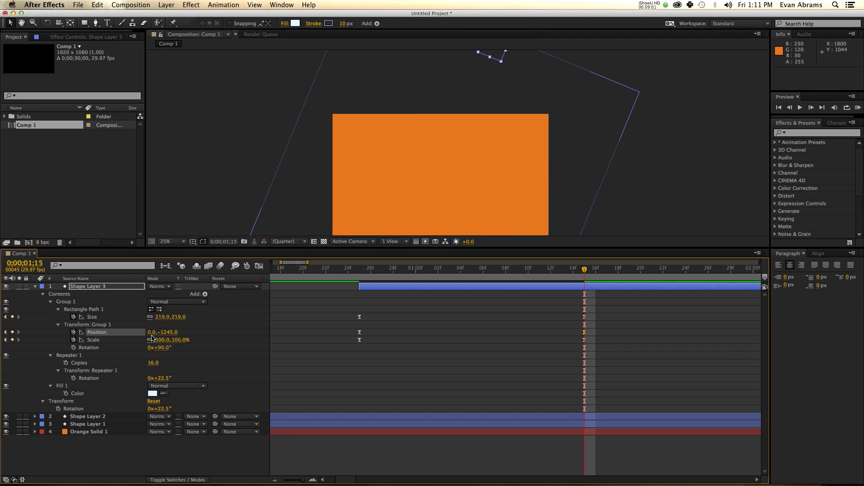
{"action": "left_click", "coordinate": [352, 275]}
{"action": "key", "text": "space"}
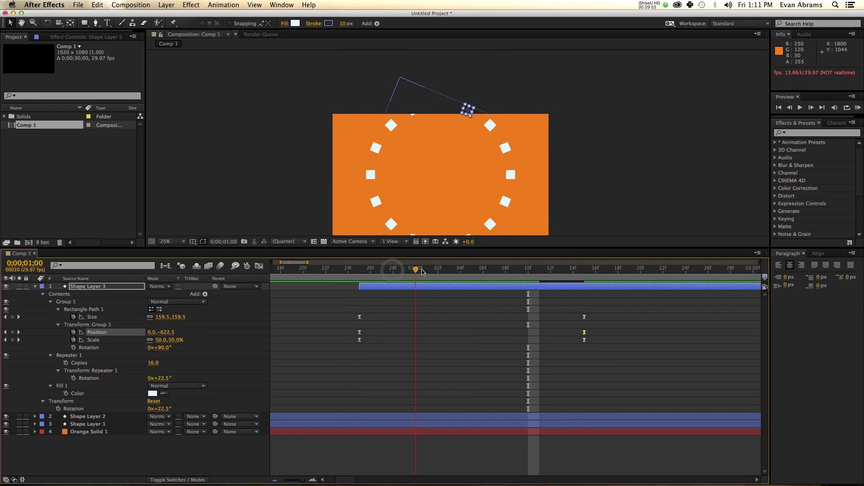
{"action": "key", "text": "space"}
{"action": "left_click_drag", "start_coordinate": [516, 276], "coordinate": [581, 289]}
Step: Collapse Shape Layer 3, duplicate it, shift the duplicate to start at 0;00;01;06 and reveal its keyframed properties
{"action": "key", "text": "u"}
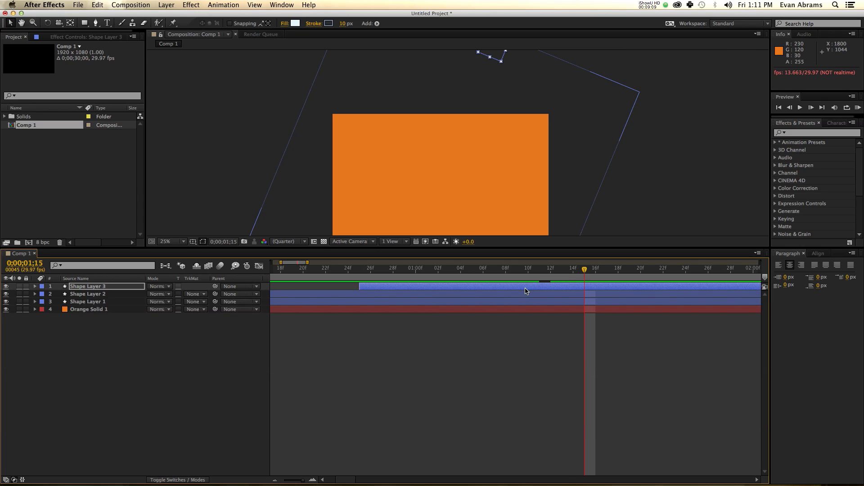
{"action": "key", "text": "super+d"}
{"action": "left_click_drag", "start_coordinate": [460, 290], "coordinate": [584, 290]}
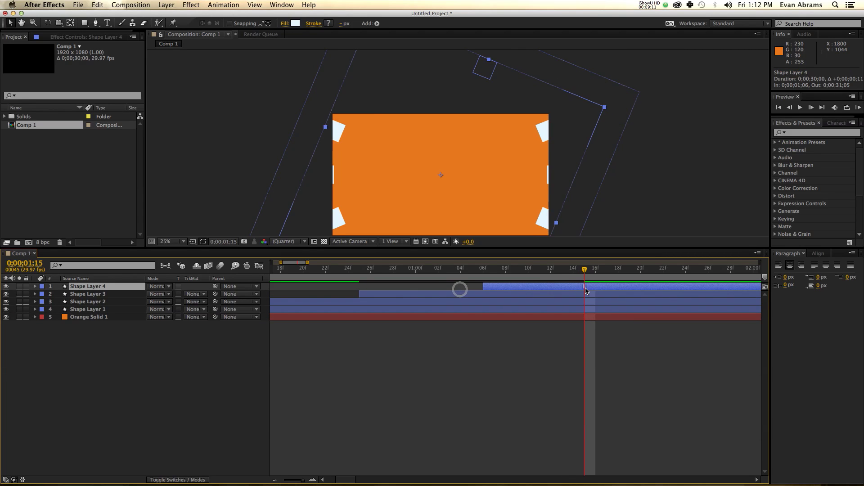
{"action": "key", "text": "u"}
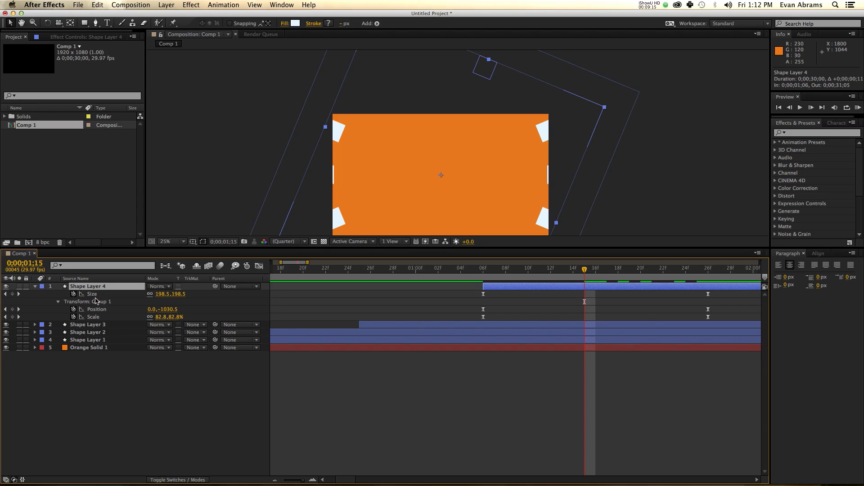
Step: Unlink Shape Layer 4's Size proportions and set its Size to 0, 0 at the start keyframe, 0;00;01;06
{"action": "left_click", "coordinate": [696, 277]}
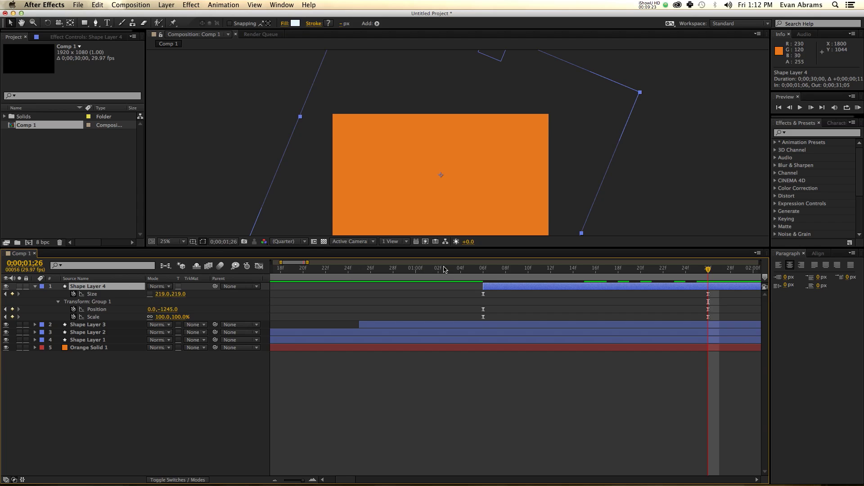
{"action": "left_click", "coordinate": [483, 270]}
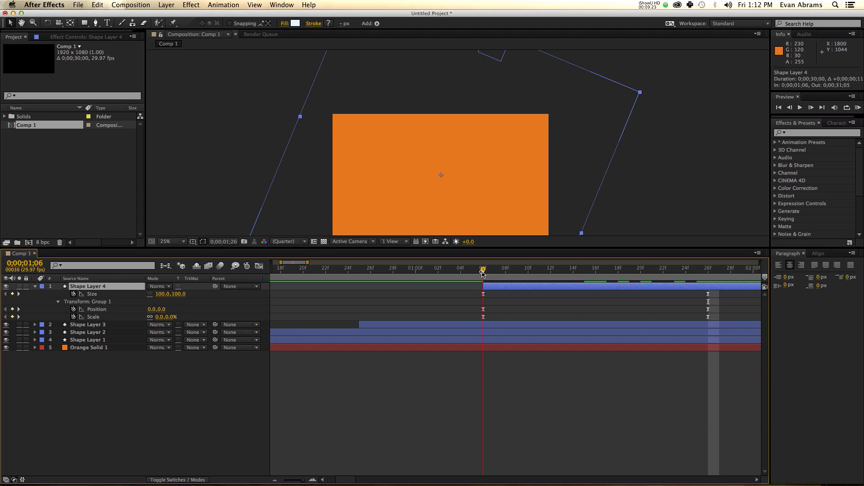
{"action": "left_click", "coordinate": [163, 294]}
{"action": "type", "text": "0"}
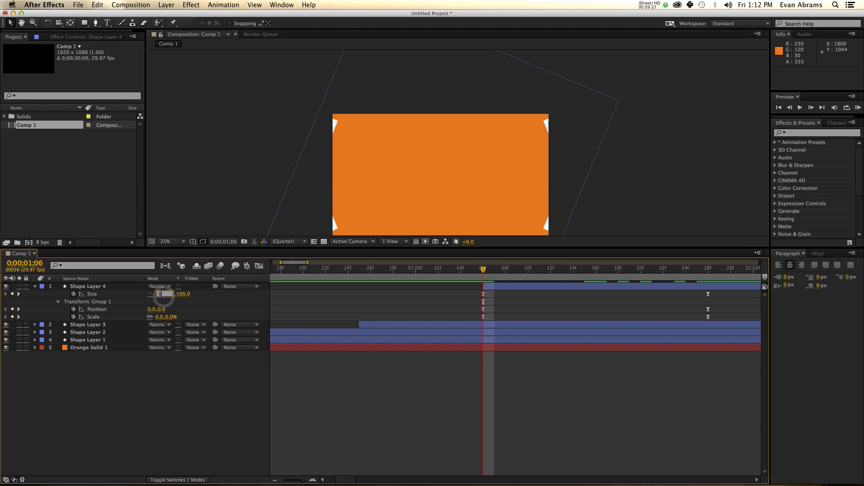
{"action": "key", "text": "Return"}
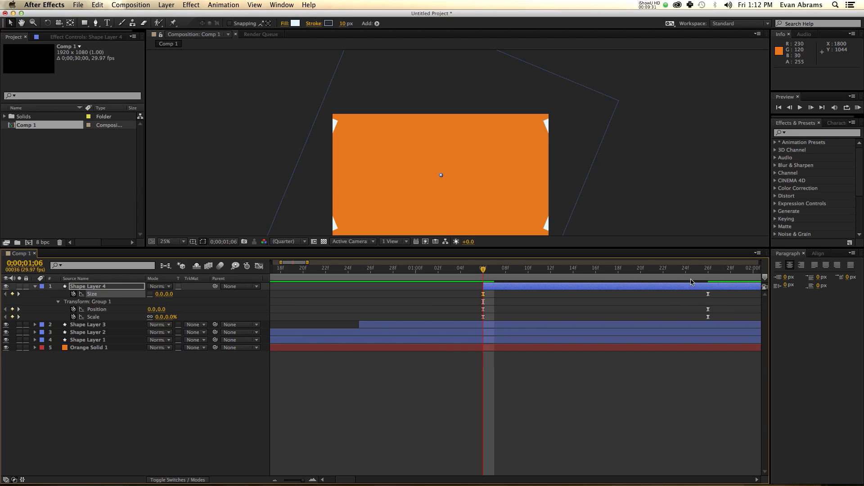
Step: Set Shape Layer 4's Size to 960, 50 at its end keyframe, 0;00;01;26
{"action": "left_click", "coordinate": [707, 270]}
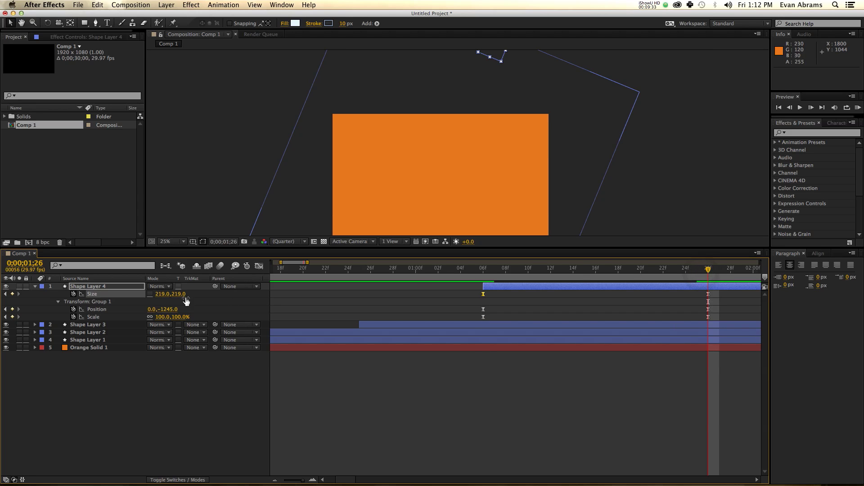
{"action": "left_click", "coordinate": [166, 296]}
{"action": "type", "text": "960"}
{"action": "key", "text": "Tab"}
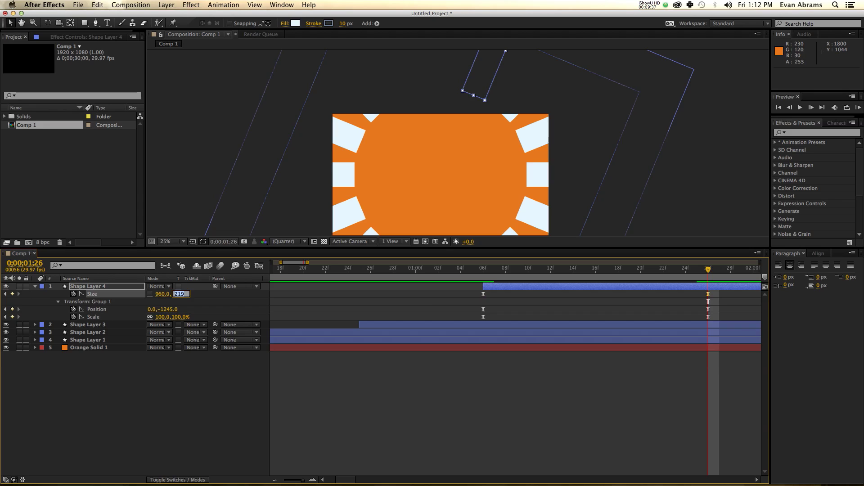
{"action": "type", "text": "50"}
{"action": "key", "text": "Return"}
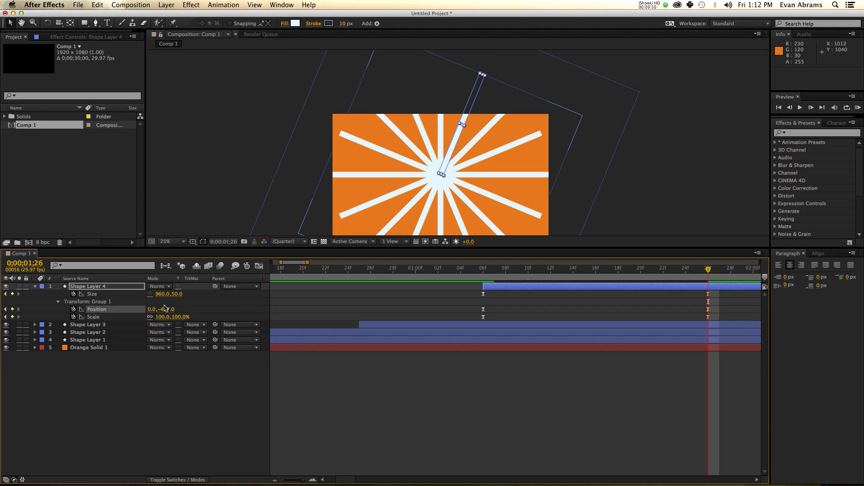
Step: Set Shape Layer 4's end Position to 0, -480 by calculating -960/2, and scrub through the animation
{"action": "type", "text": "-960/2"}
{"action": "key", "text": "Return"}
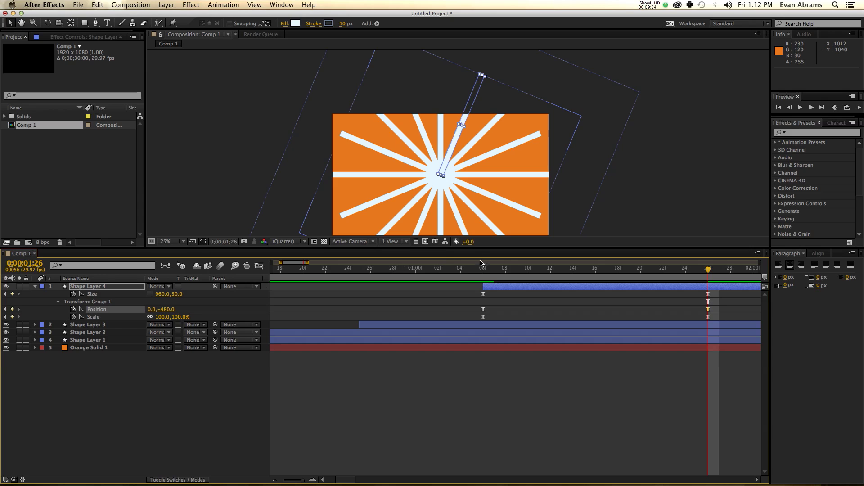
{"action": "left_click_drag", "start_coordinate": [482, 268], "coordinate": [708, 284]}
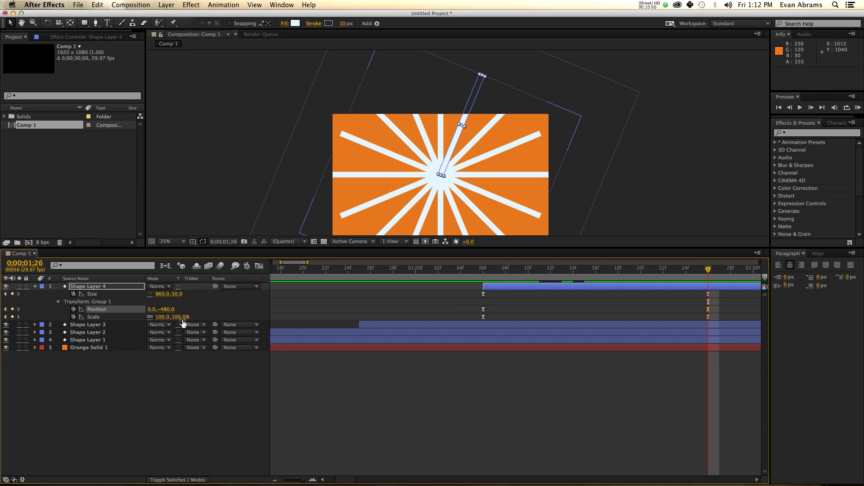
Step: Try a Scale of 819% at Shape Layer 4's end keyframe, preview it and undo the change
{"action": "left_click", "coordinate": [203, 317]}
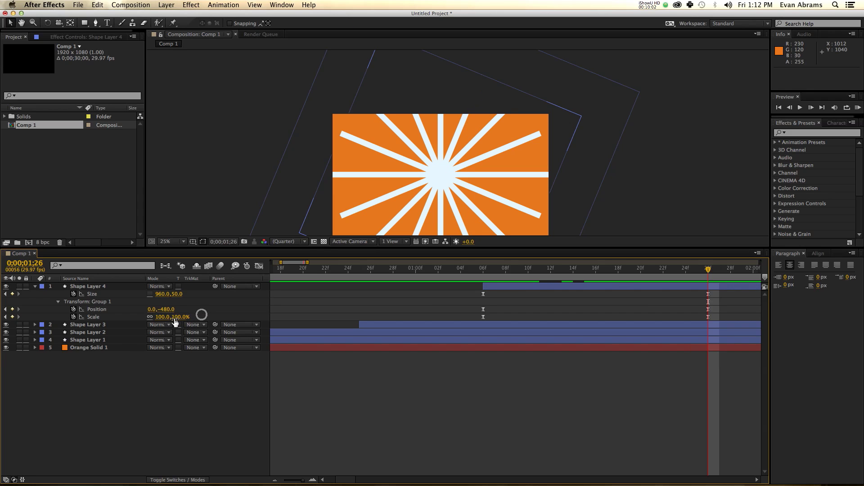
{"action": "left_click_drag", "start_coordinate": [165, 317], "coordinate": [595, 280]}
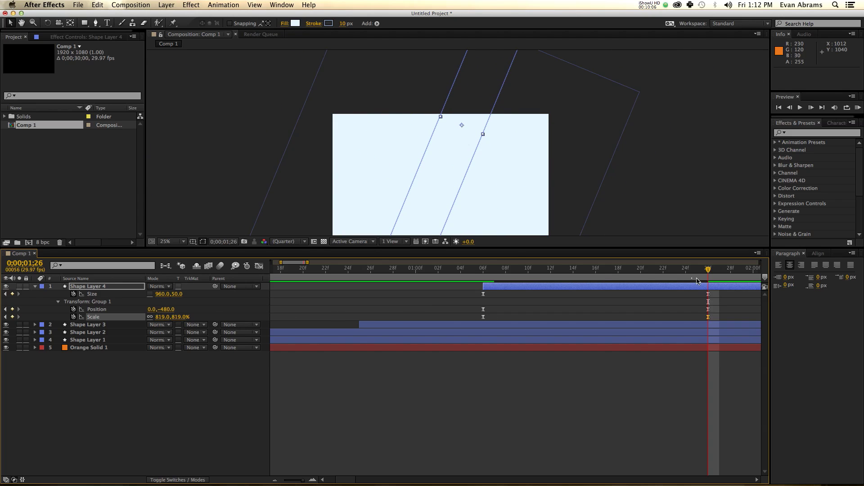
{"action": "left_click_drag", "start_coordinate": [698, 270], "coordinate": [486, 291]}
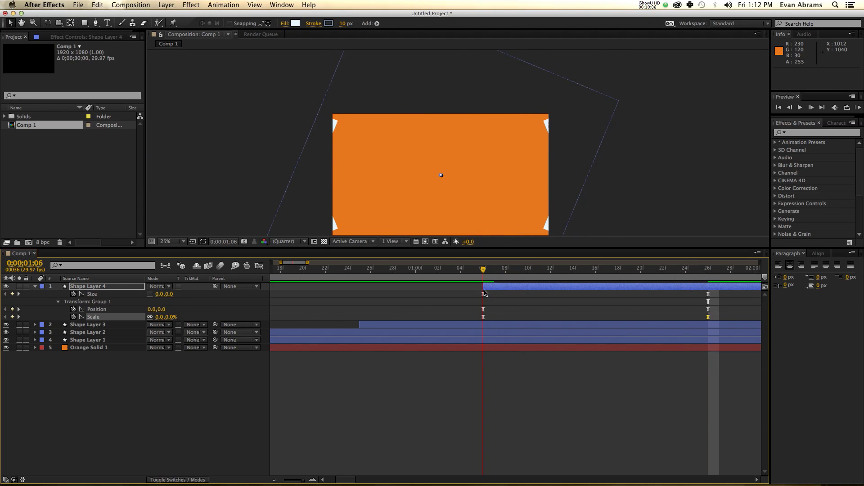
{"action": "key", "text": "space"}
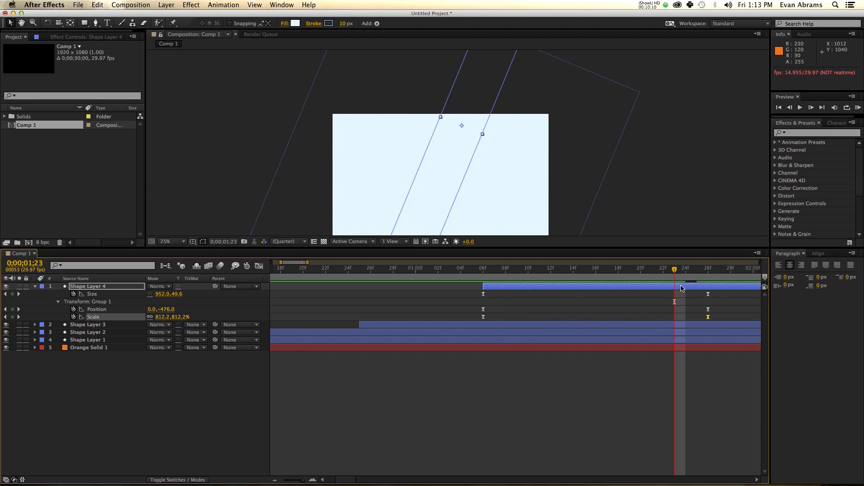
{"action": "key", "text": "super+z"}
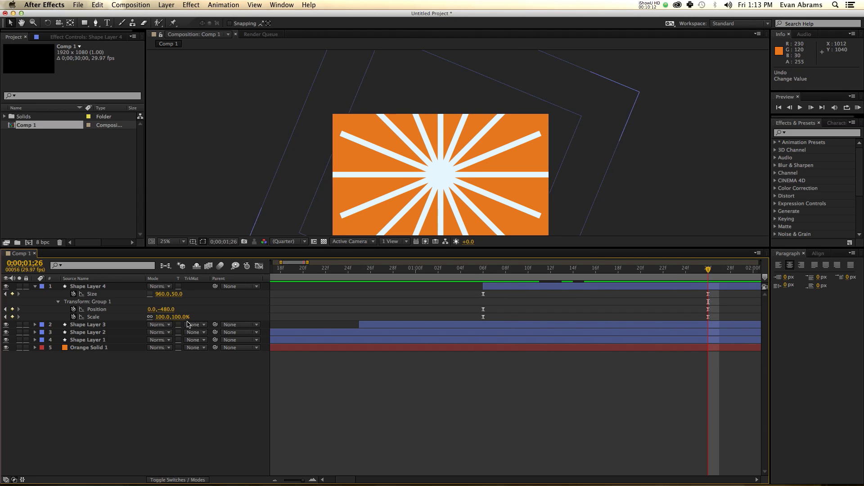
Step: Set Shape Layer 4's Scale to 0% at its end keyframe, 0;00;01;26, and preview the motion
{"action": "left_click_drag", "start_coordinate": [182, 323], "coordinate": [142, 321]}
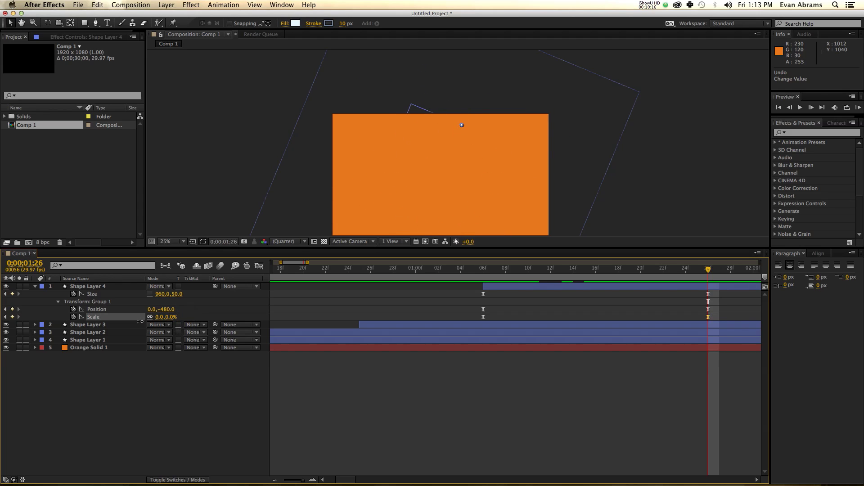
{"action": "left_click", "coordinate": [483, 273]}
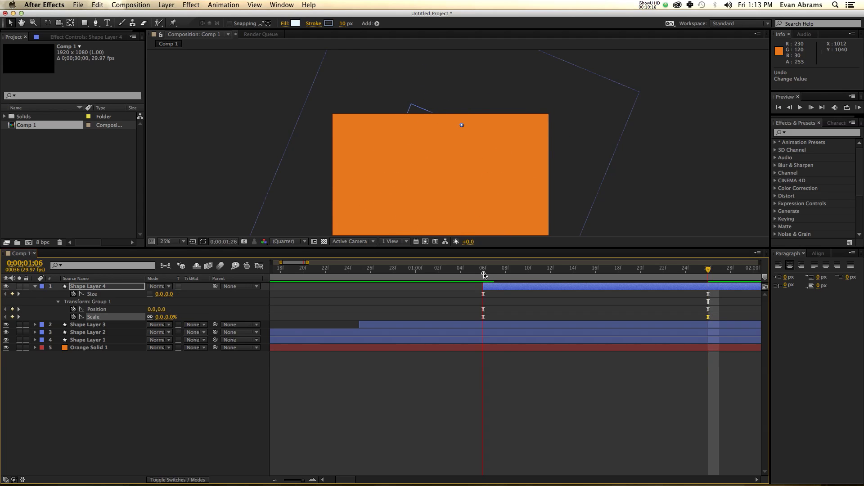
{"action": "key", "text": "space"}
{"action": "left_click", "coordinate": [625, 393]}
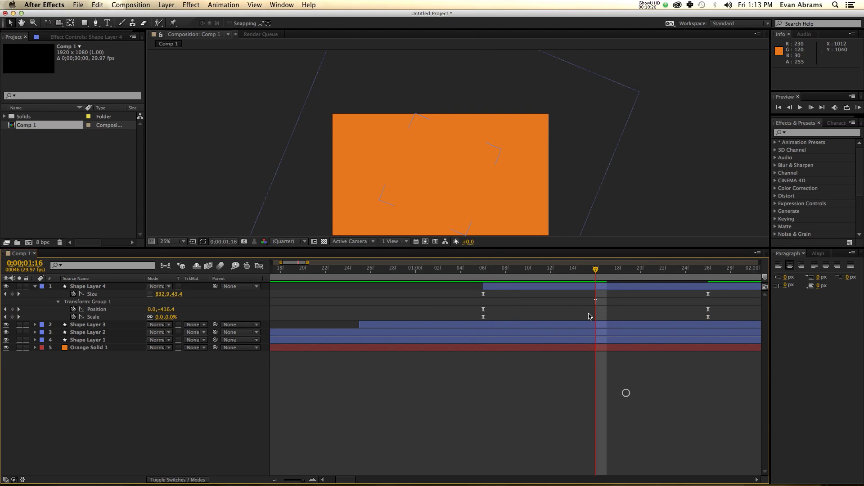
Step: Set Shape Layer 4's Scale to 100% at its start keyframe, 0;00;01;06, and start a preview
{"action": "left_click", "coordinate": [480, 283]}
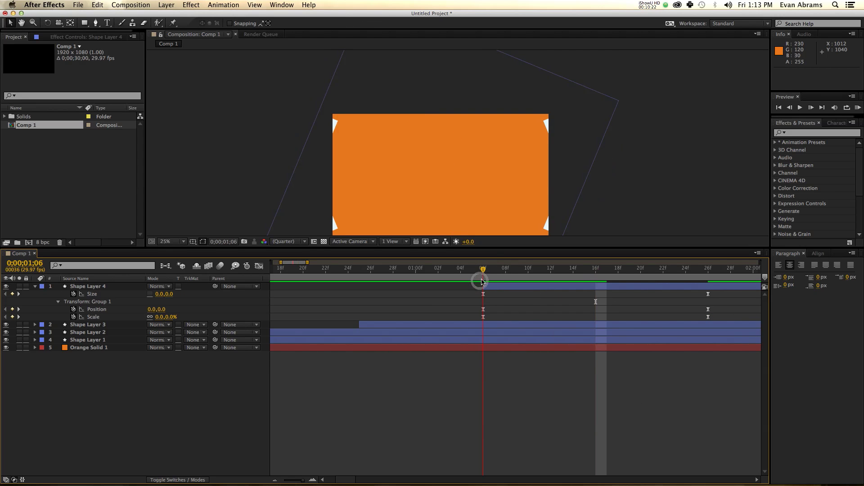
{"action": "left_click", "coordinate": [172, 317]}
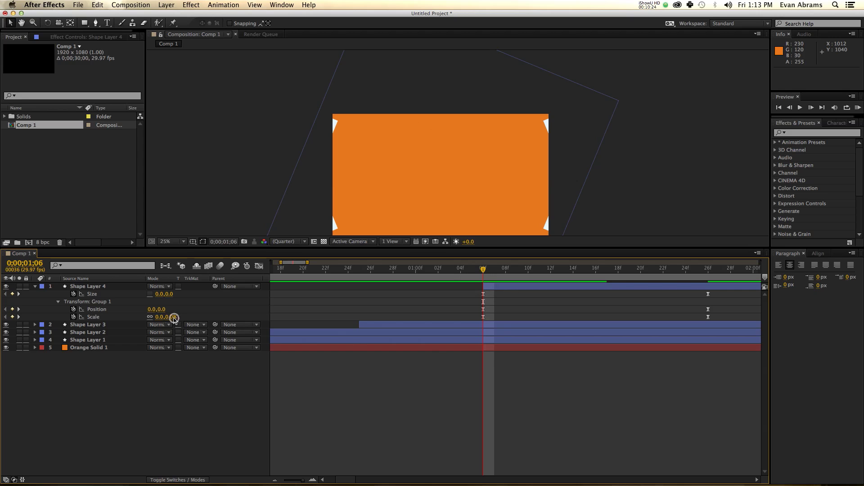
{"action": "type", "text": "100"}
{"action": "key", "text": "Return"}
{"action": "key", "text": "space"}
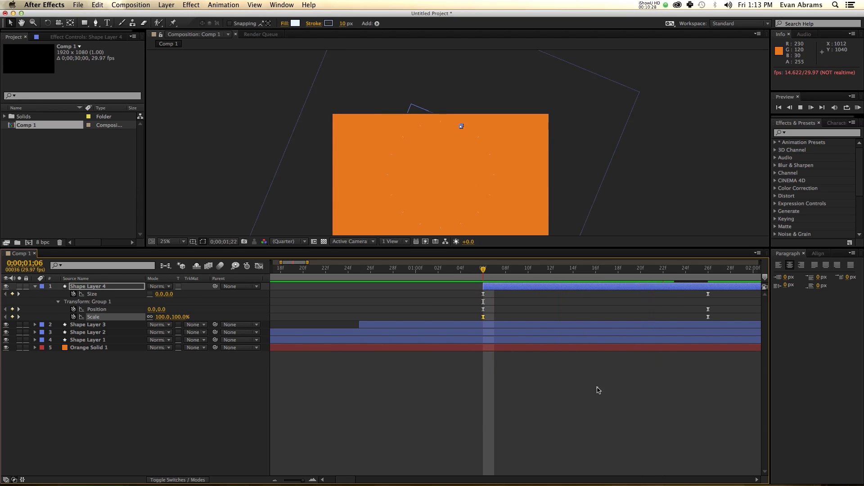
Step: Play back from 0;00;01;03 and scrub between Shape Layer 4's keyframes to examine how the line burst moves
{"action": "left_click", "coordinate": [598, 387]}
{"action": "left_click", "coordinate": [448, 275]}
{"action": "key", "text": "space"}
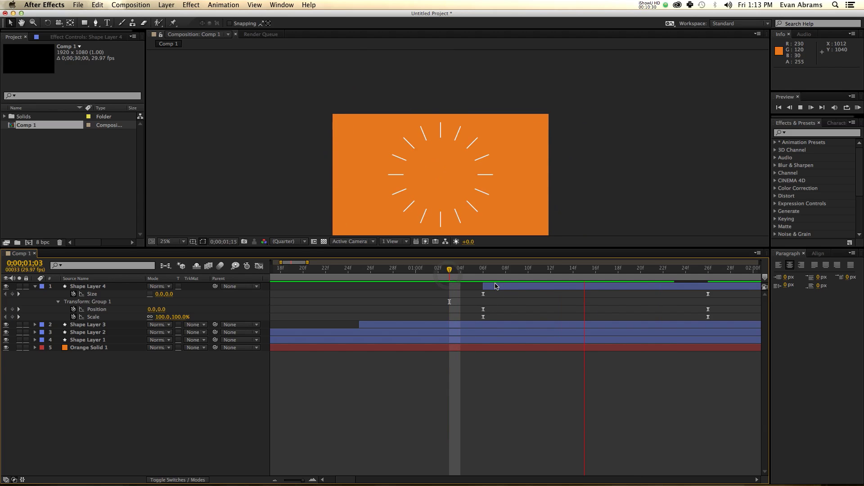
{"action": "left_click", "coordinate": [480, 276]}
{"action": "left_click_drag", "start_coordinate": [621, 285], "coordinate": [482, 303]}
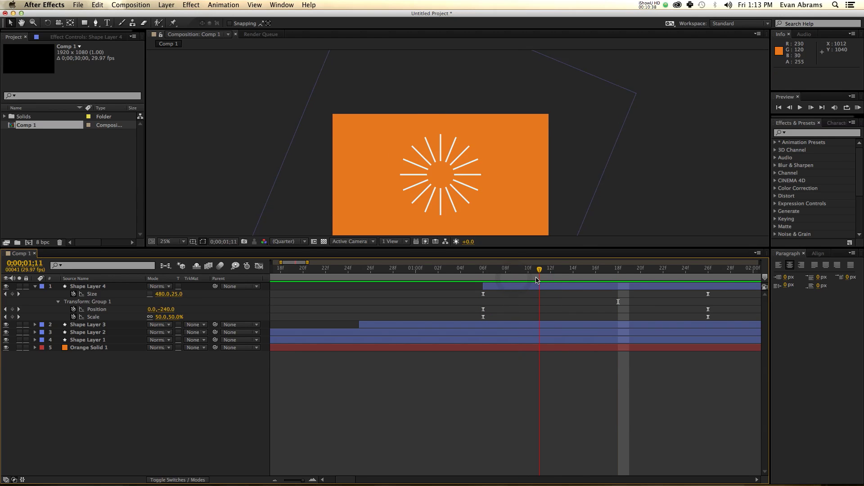
{"action": "left_click", "coordinate": [527, 284]}
{"action": "left_click", "coordinate": [502, 287]}
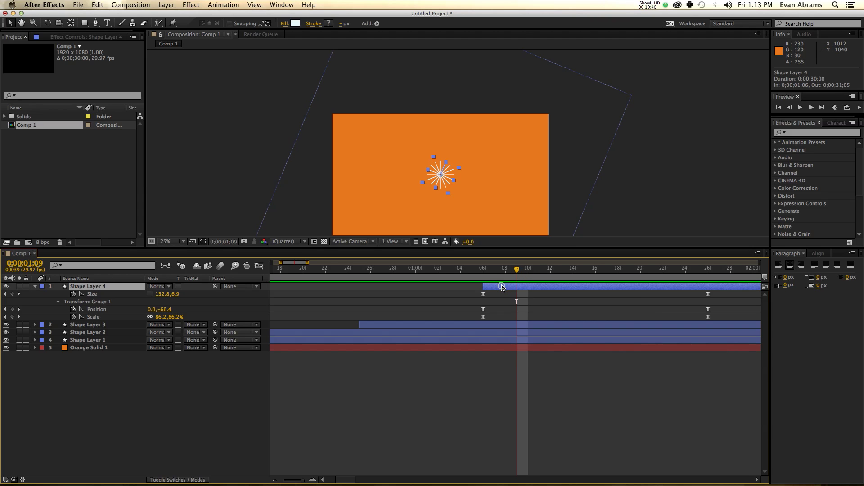
{"action": "left_click_drag", "start_coordinate": [485, 276], "coordinate": [708, 284]}
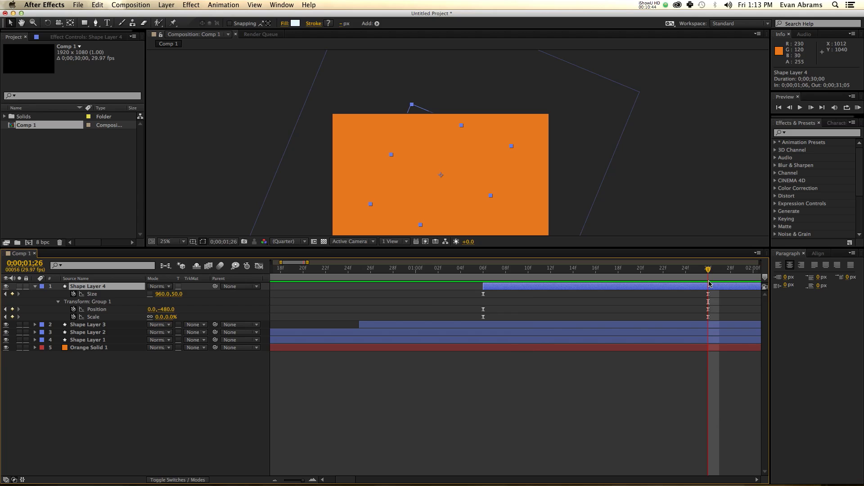
Step: Select Shape Layer 4's Size keyframes, compare the frames at 0;00;01;06 and 0;00;01;26, and replay the burst
{"action": "left_click", "coordinate": [483, 268]}
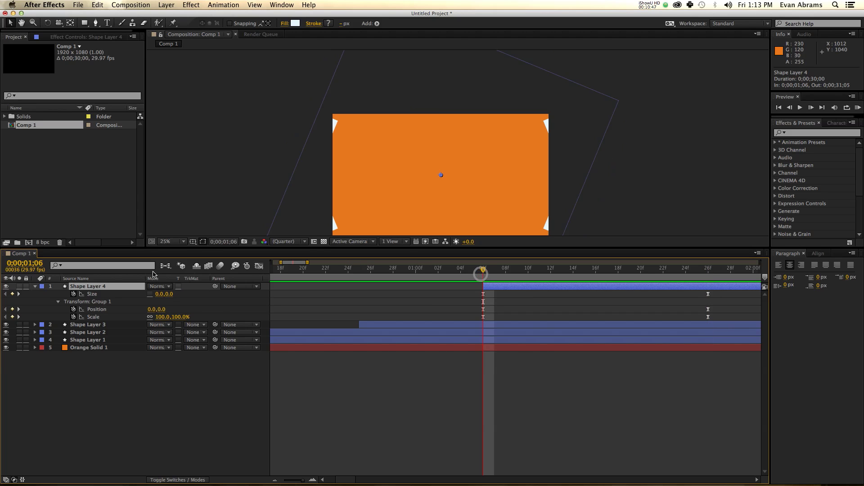
{"action": "left_click", "coordinate": [106, 295]}
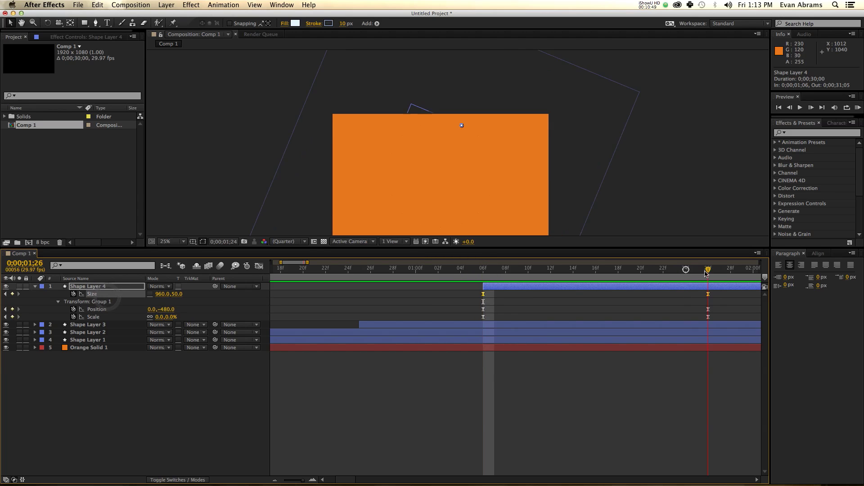
{"action": "left_click", "coordinate": [502, 278]}
{"action": "left_click", "coordinate": [477, 277]}
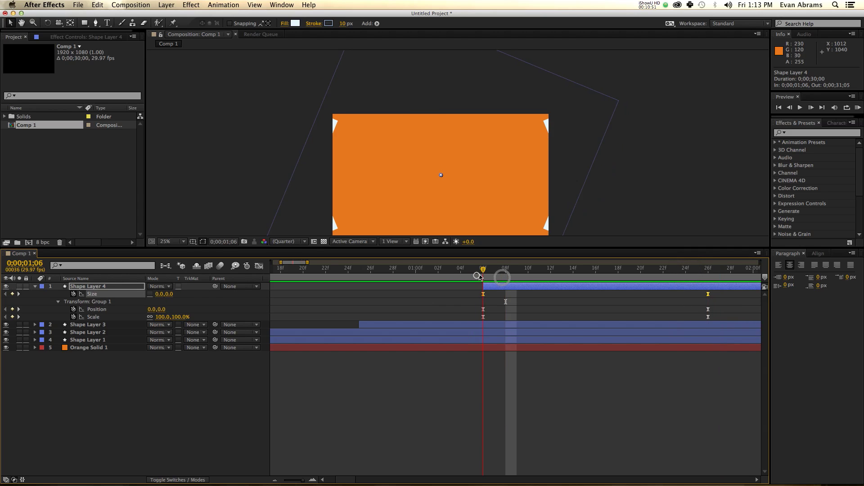
{"action": "left_click_drag", "start_coordinate": [493, 276], "coordinate": [481, 295]}
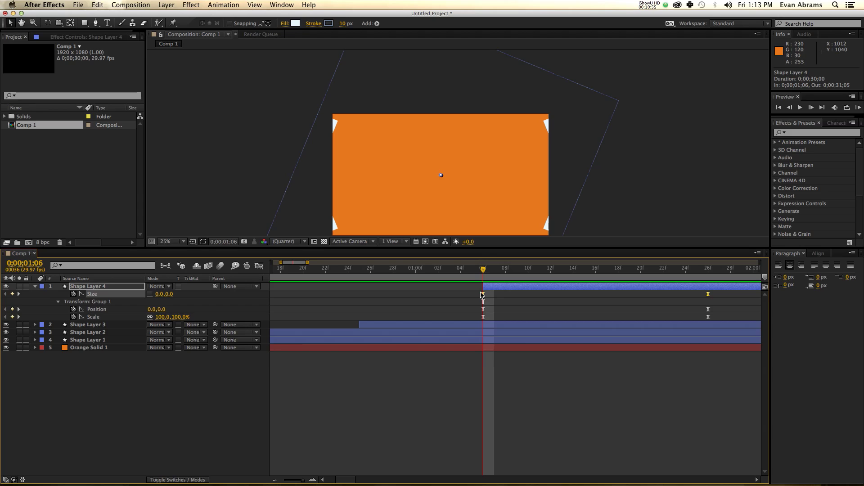
{"action": "key", "text": "space"}
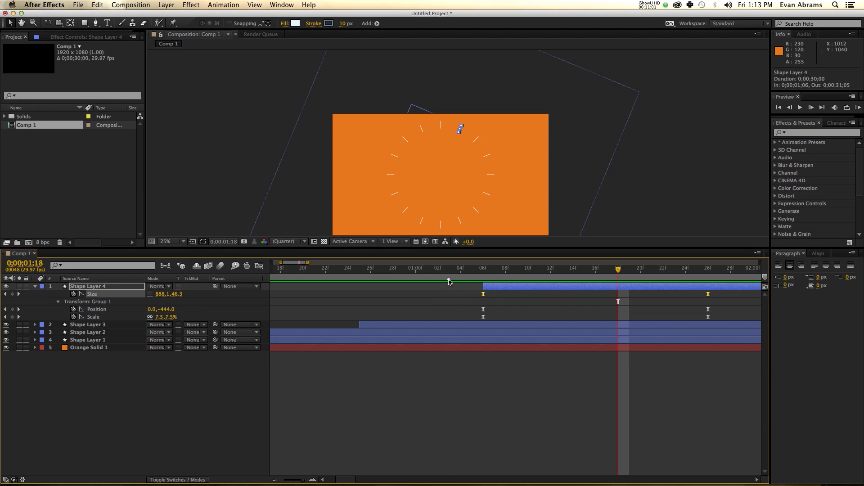
Step: Examine the speed curves of Shape Layer 4's Size, Position and Scale keyframes in the Graph Editor while replaying the burst
{"action": "left_click_drag", "start_coordinate": [449, 281], "coordinate": [729, 318]}
{"action": "left_click", "coordinate": [256, 266]}
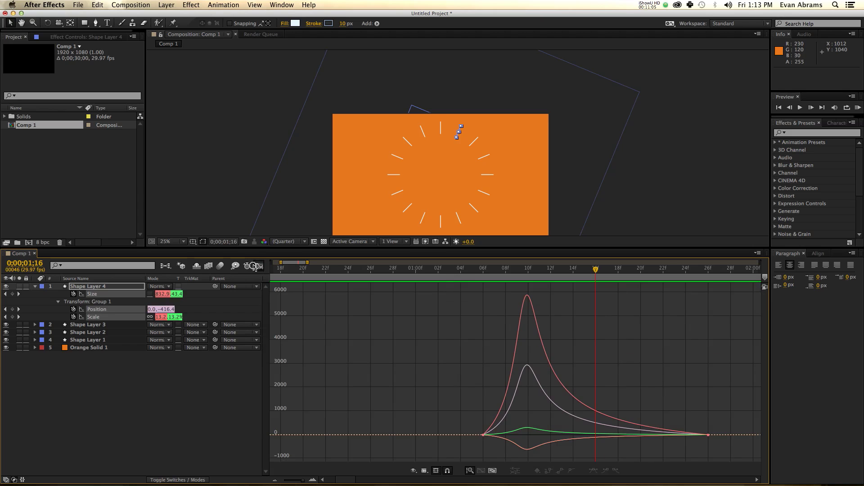
{"action": "left_click", "coordinate": [482, 273]}
{"action": "key", "text": "space"}
{"action": "key", "text": "space"}
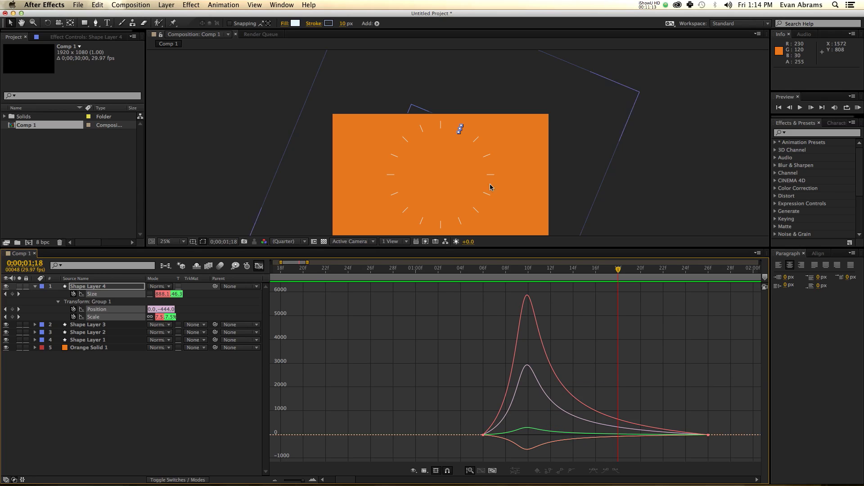
{"action": "left_click", "coordinate": [259, 265]}
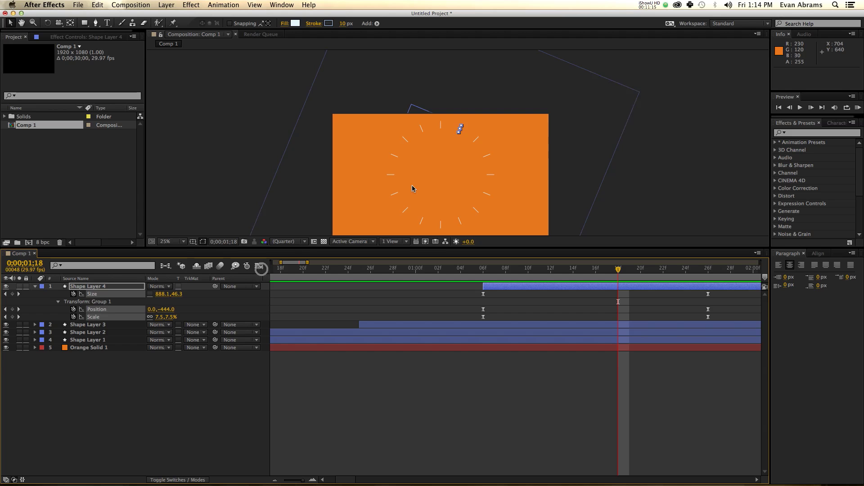
Step: Play the whole composition from 0;00;00;00 to review the bursts with all layers in view
{"action": "key", "text": "comma"}
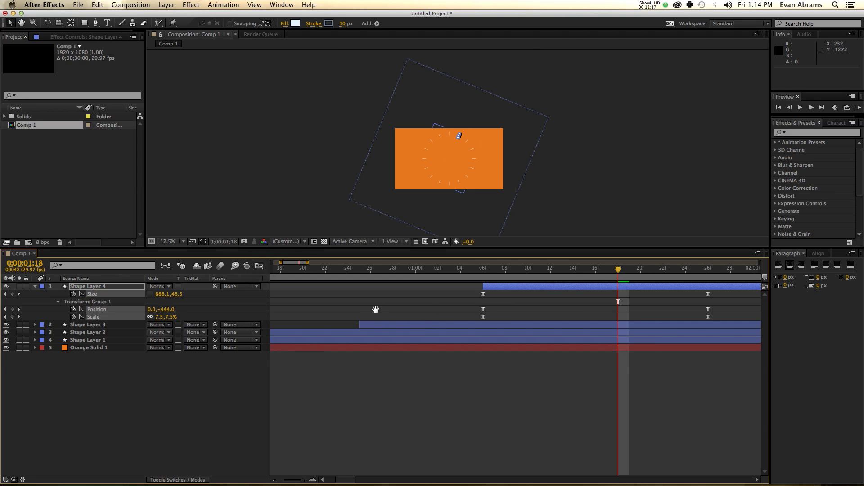
{"action": "left_click_drag", "start_coordinate": [380, 309], "coordinate": [528, 307]}
{"action": "key", "text": "minus"}
{"action": "key", "text": "minus"}
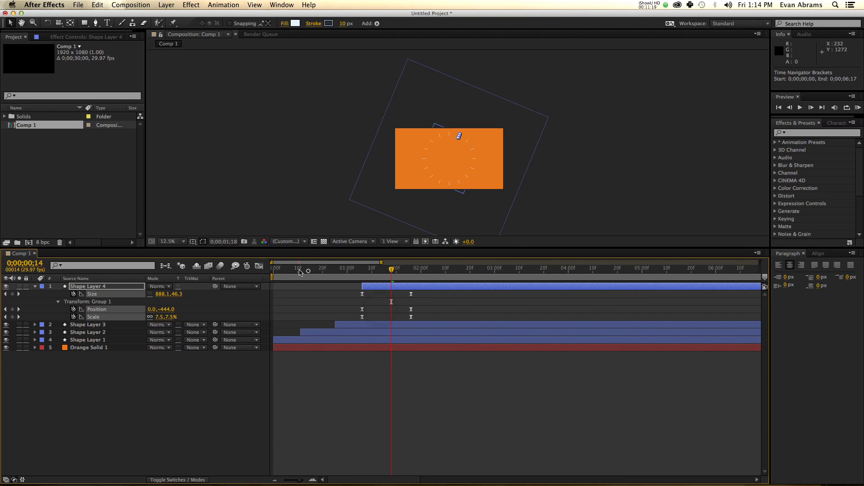
{"action": "left_click_drag", "start_coordinate": [307, 270], "coordinate": [272, 270]}
{"action": "left_click", "coordinate": [524, 455]}
{"action": "key", "text": "space"}
{"action": "key", "text": "space"}
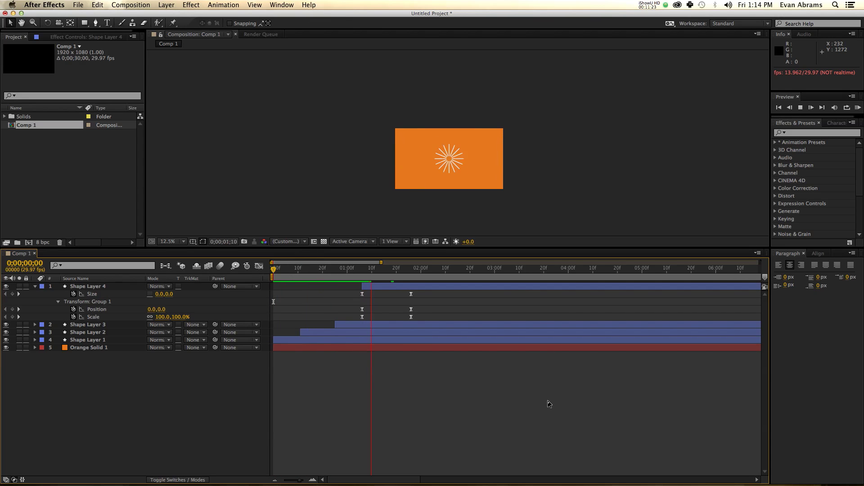
Step: Shift Shape Layer 3 to start at 0;00;00;15 and Shape Layer 4 to start at about 0;00;00;06
{"action": "left_click", "coordinate": [386, 333]}
{"action": "mouse_move", "coordinate": [380, 325]}
{"action": "left_mouse_down"}
{"action": "mouse_move", "coordinate": [347, 325]}
{"action": "mouse_move", "coordinate": [370, 325]}
{"action": "left_mouse_up"}
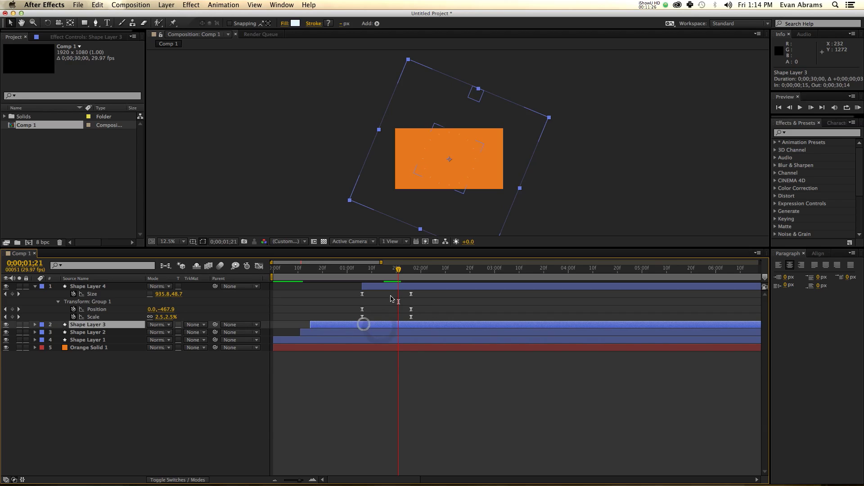
{"action": "left_click_drag", "start_coordinate": [385, 286], "coordinate": [342, 287]}
Step: Duplicate Shape Layers 4, 3 and 2 and stagger the copies' start times between about 0;00;00;17 and 0;00;01;02
{"action": "key", "text": "super+d"}
{"action": "left_click", "coordinate": [317, 338]}
{"action": "key", "text": "super+d"}
{"action": "left_click_drag", "start_coordinate": [317, 338], "coordinate": [369, 340]}
{"action": "left_click", "coordinate": [319, 354]}
{"action": "key", "text": "super+d"}
{"action": "left_click_drag", "start_coordinate": [318, 355], "coordinate": [380, 355]}
Step: Add two more copies of Shape Layer 3, offset to start at about 0;00;00;24 and 0;00;00;27
{"action": "left_click", "coordinate": [324, 332]}
{"action": "key", "text": "super+d"}
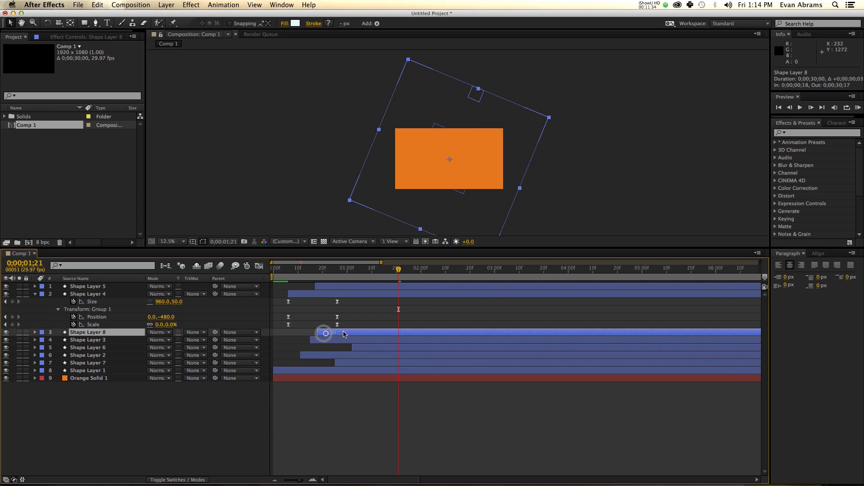
{"action": "key", "text": "super+d"}
{"action": "left_click_drag", "start_coordinate": [324, 332], "coordinate": [356, 335]}
Step: Preview the staggered bursts, enlarge the composition view to 25%, and replay from 0;00;00;00
{"action": "key", "text": "0"}
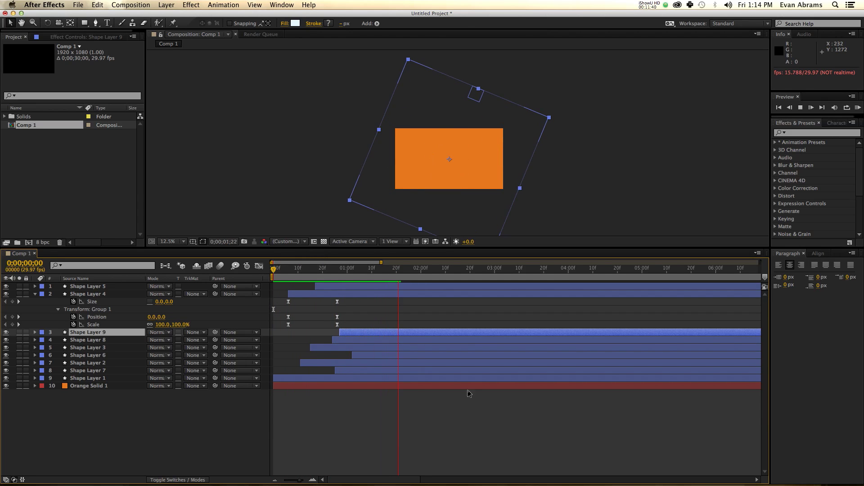
{"action": "scroll", "coordinate": [439, 196], "scroll_direction": "up", "scroll_amount": 2}
{"action": "left_click_drag", "start_coordinate": [451, 180], "coordinate": [431, 129]}
{"action": "left_click", "coordinate": [315, 271]}
{"action": "key", "text": "Home"}
{"action": "key", "text": "space"}
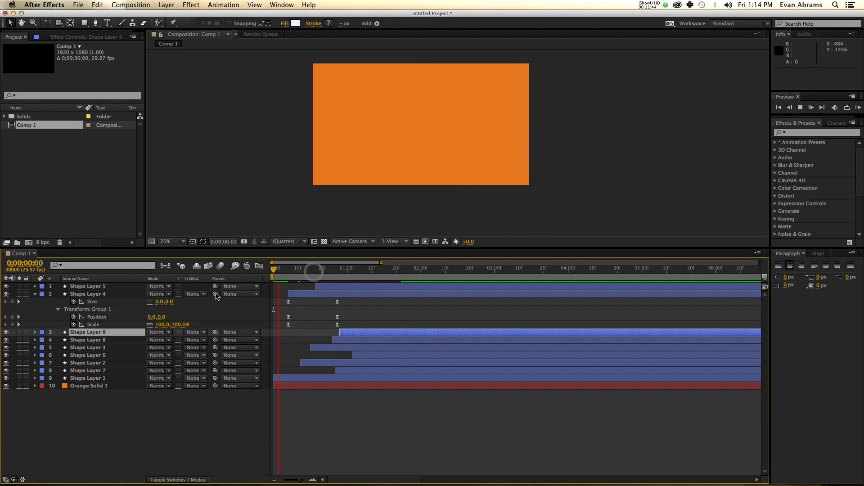